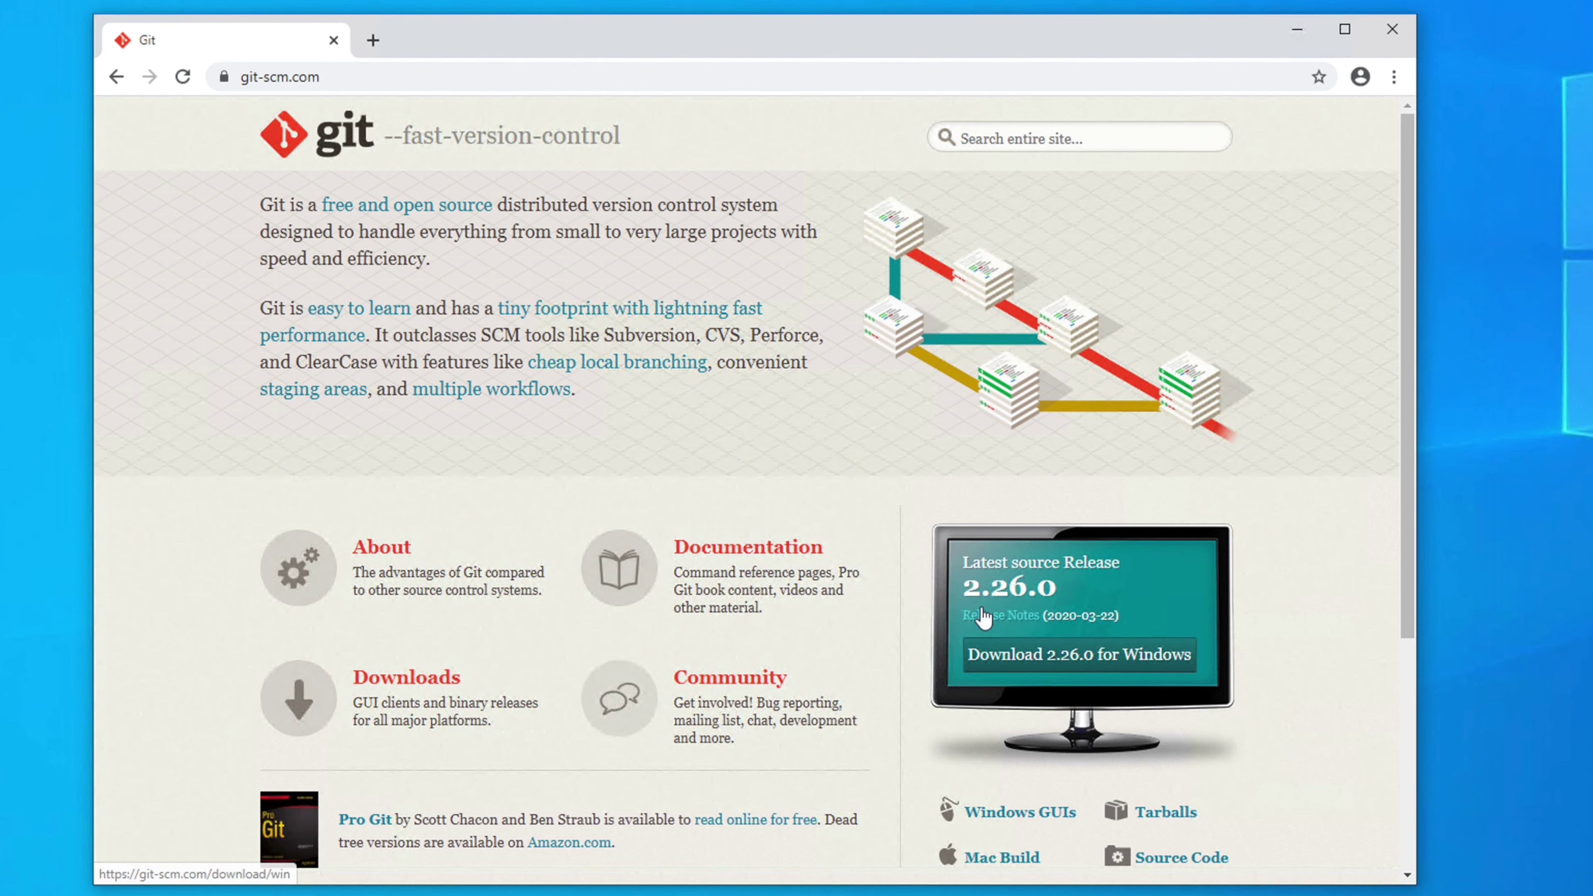
Download Git 2.26.0 for Windows and select the installer in the Downloads folder in File Explorer
click(1092, 666)
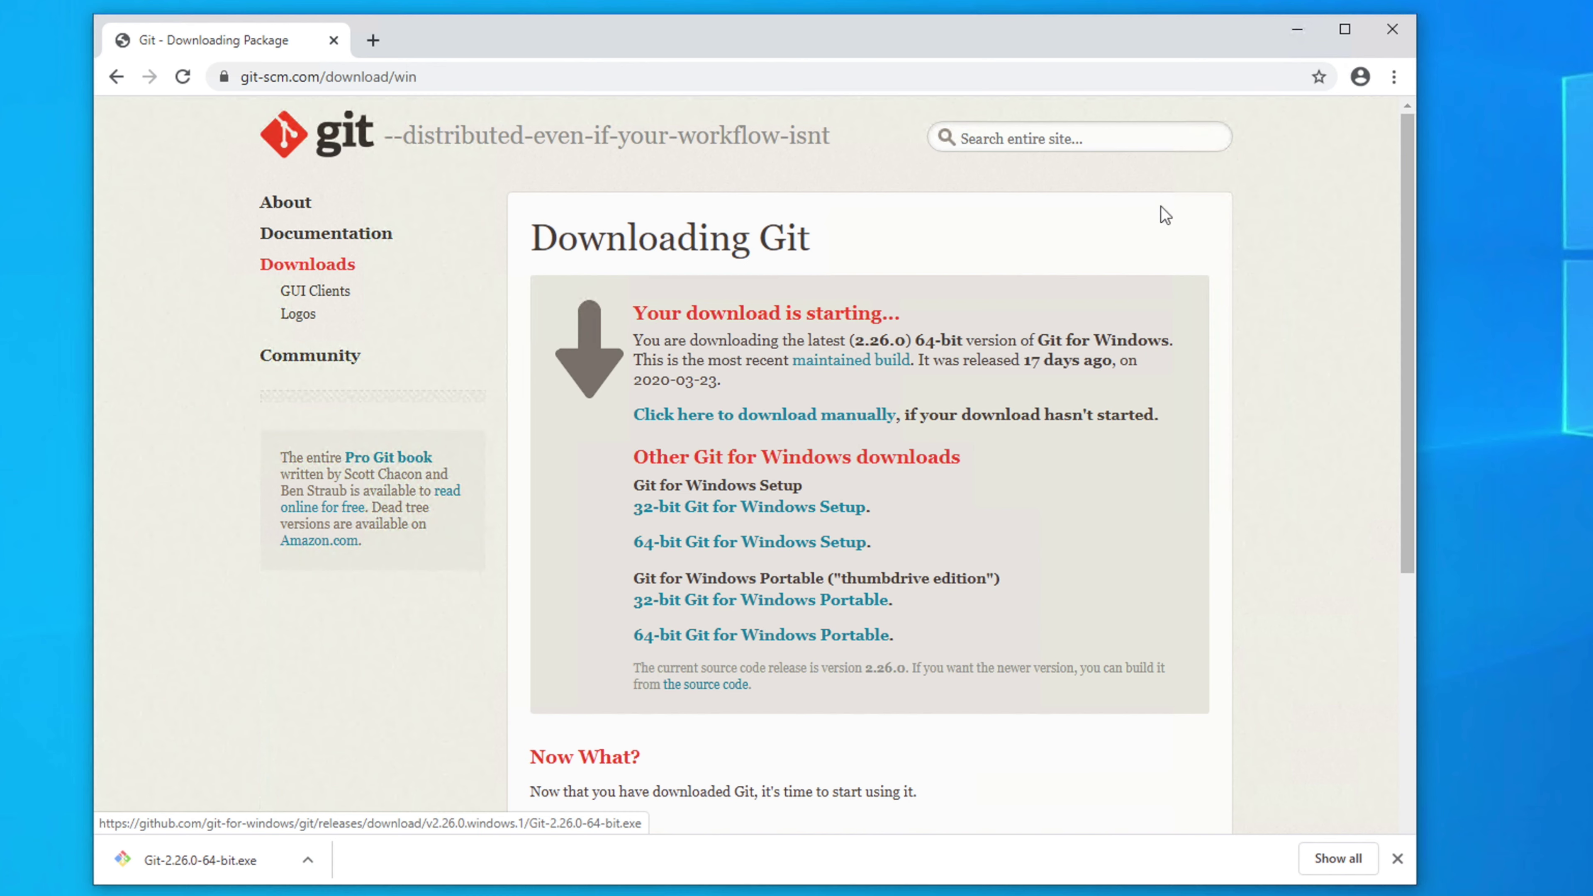
click(1297, 33)
key(super+e)
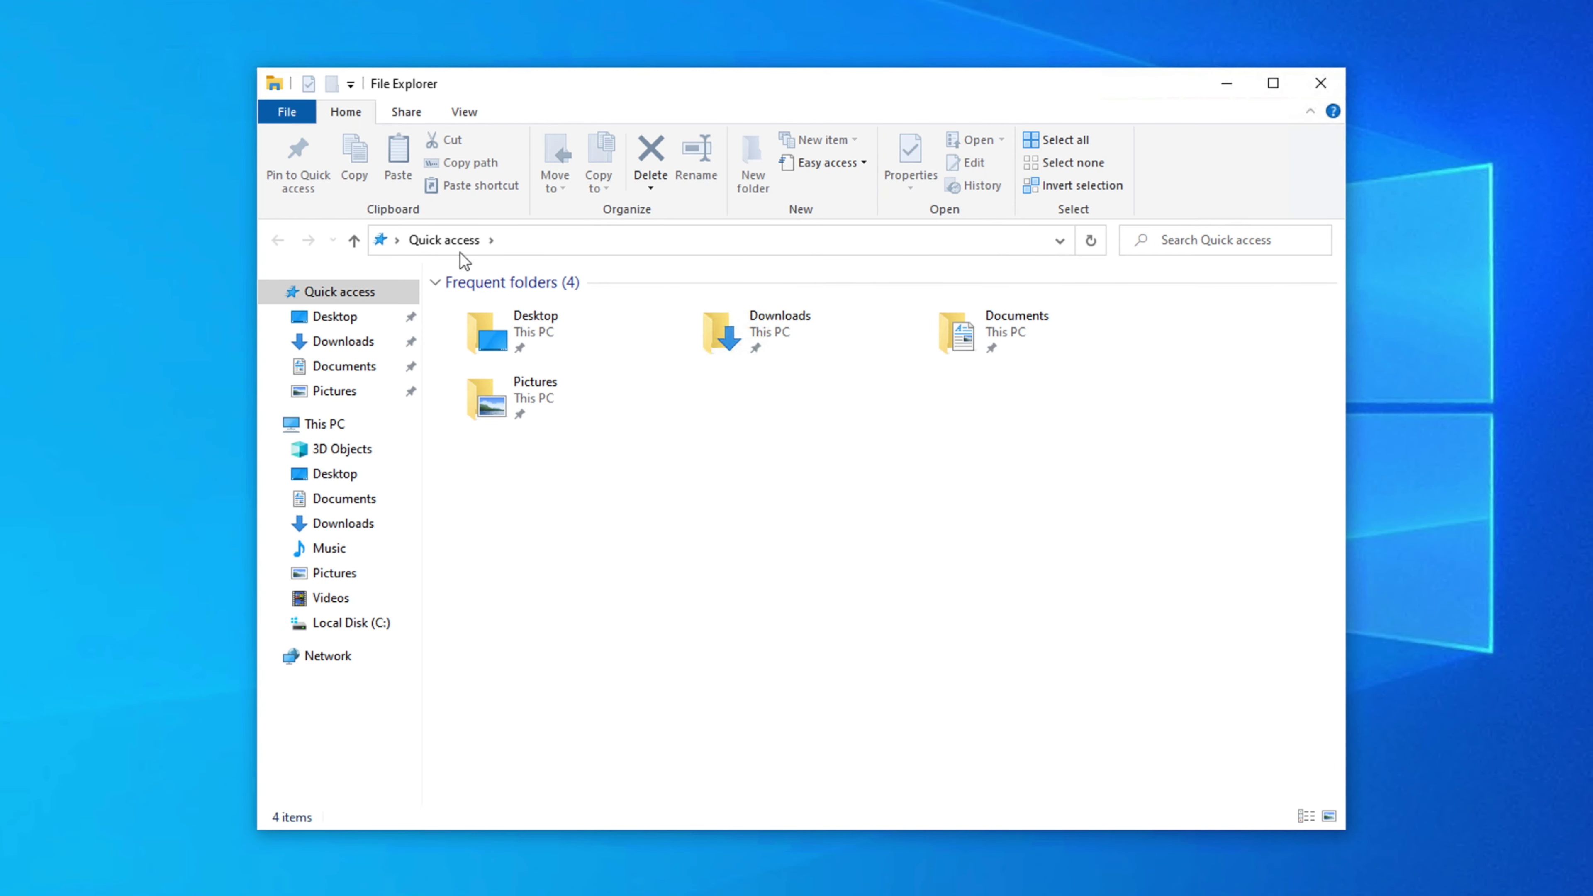
click(357, 345)
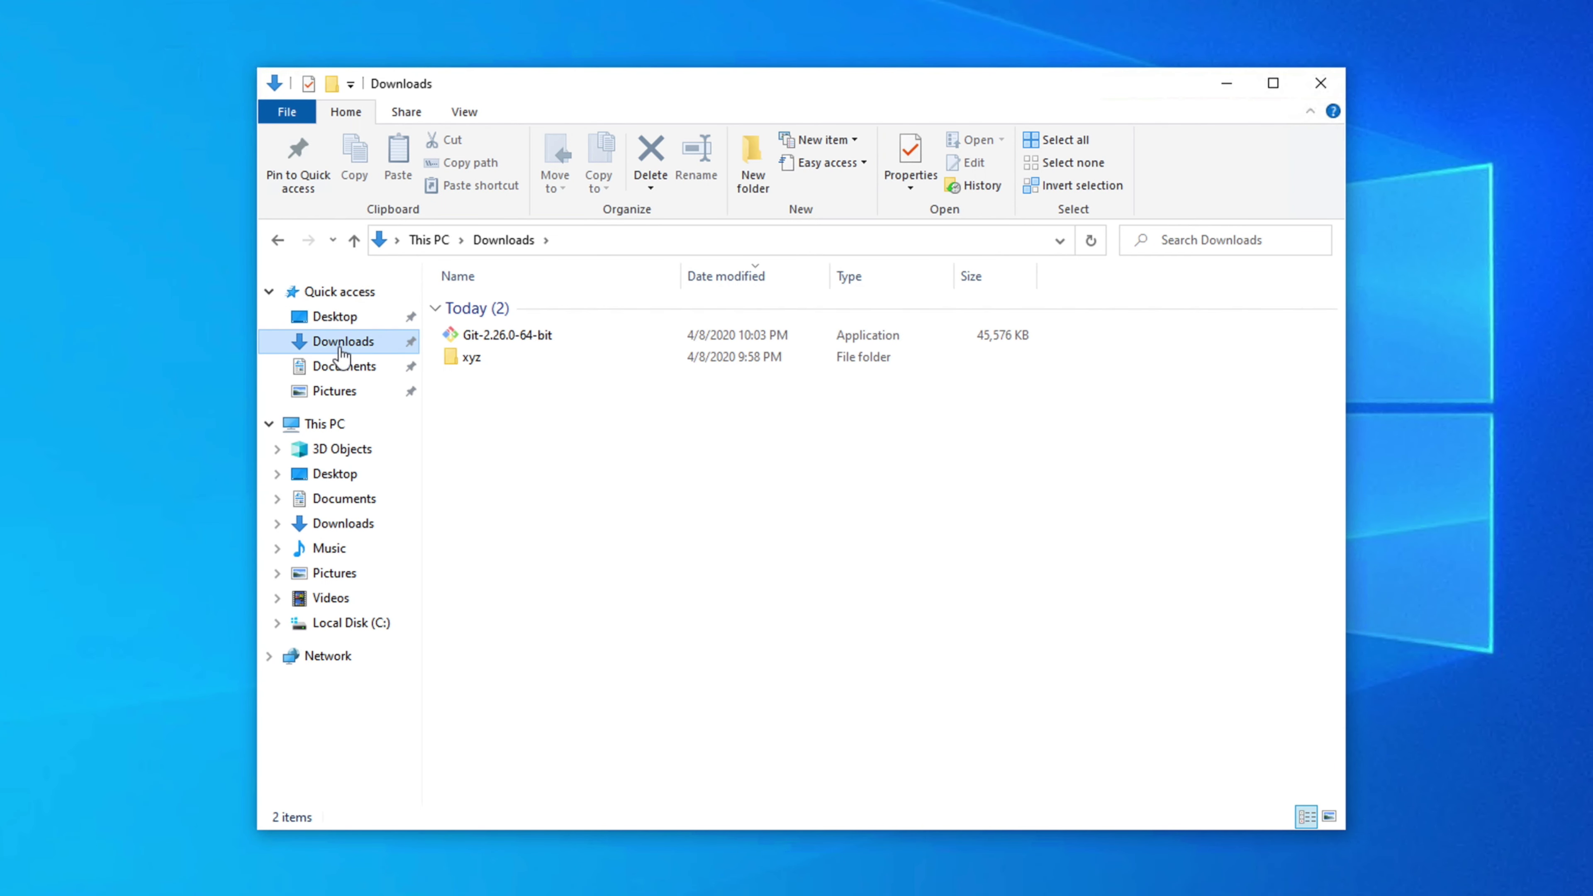
click(475, 334)
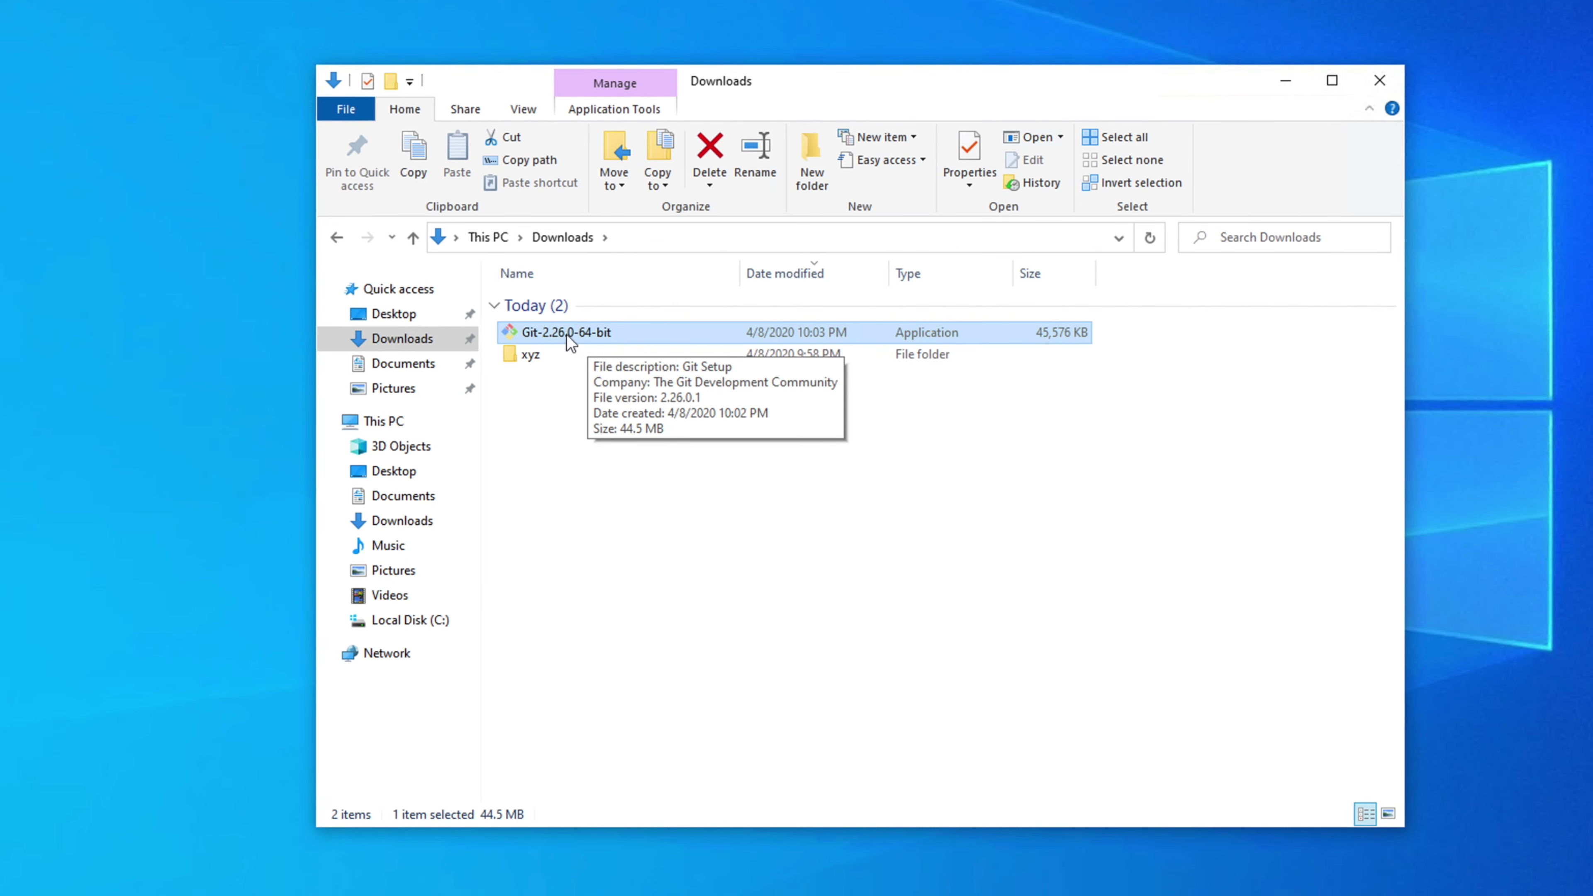
Open the Git-2.26.0-64-bit installer, allow it to make changes to the device, and minimize the Downloads window
right_click(564, 334)
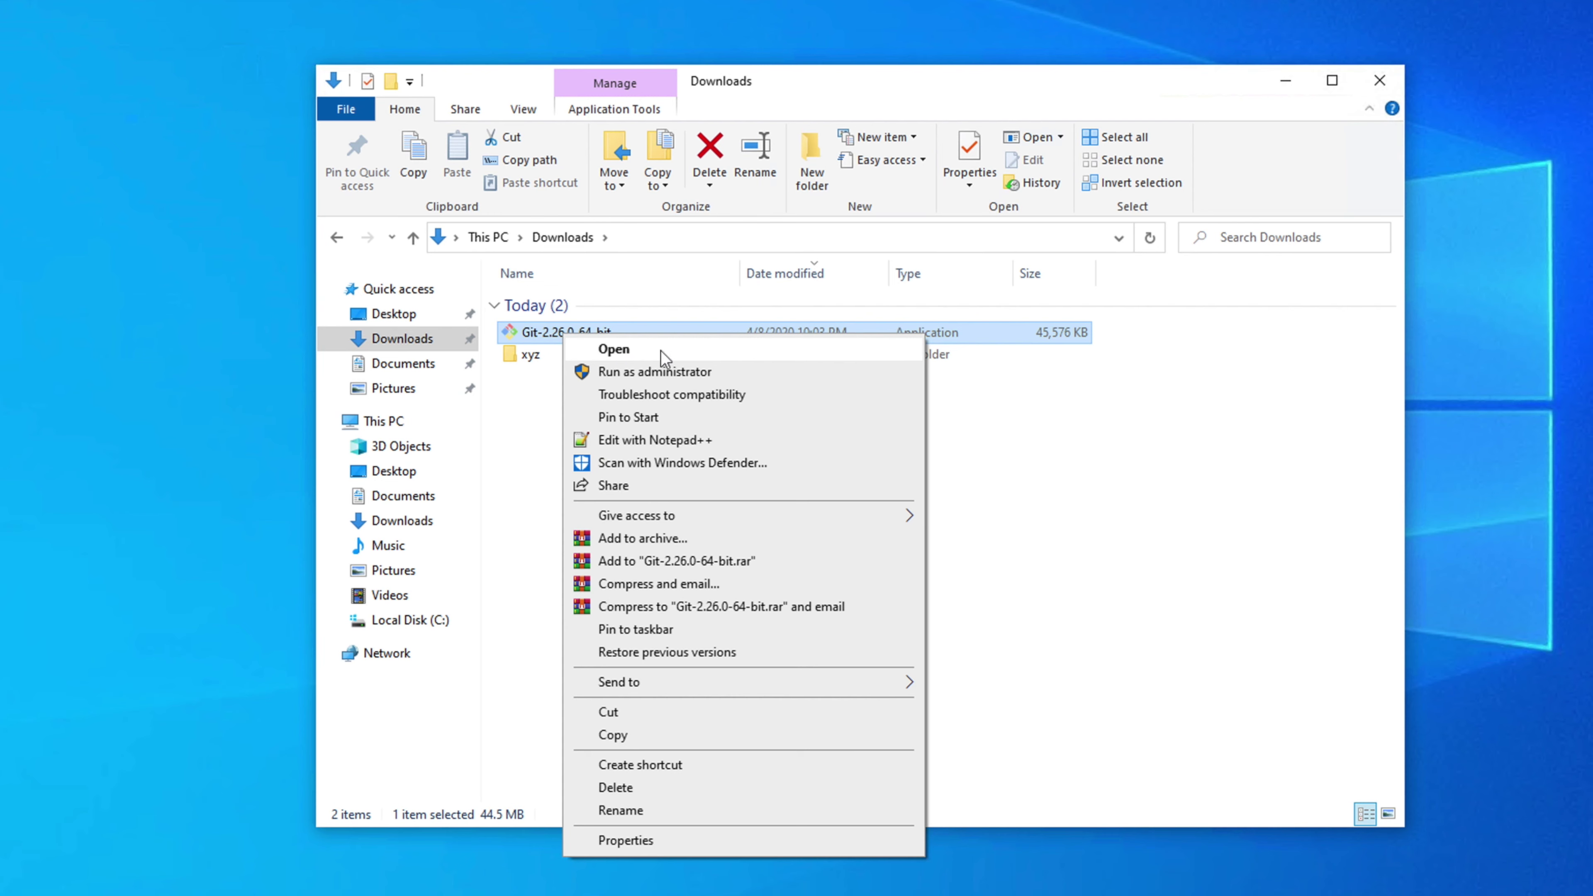
click(636, 354)
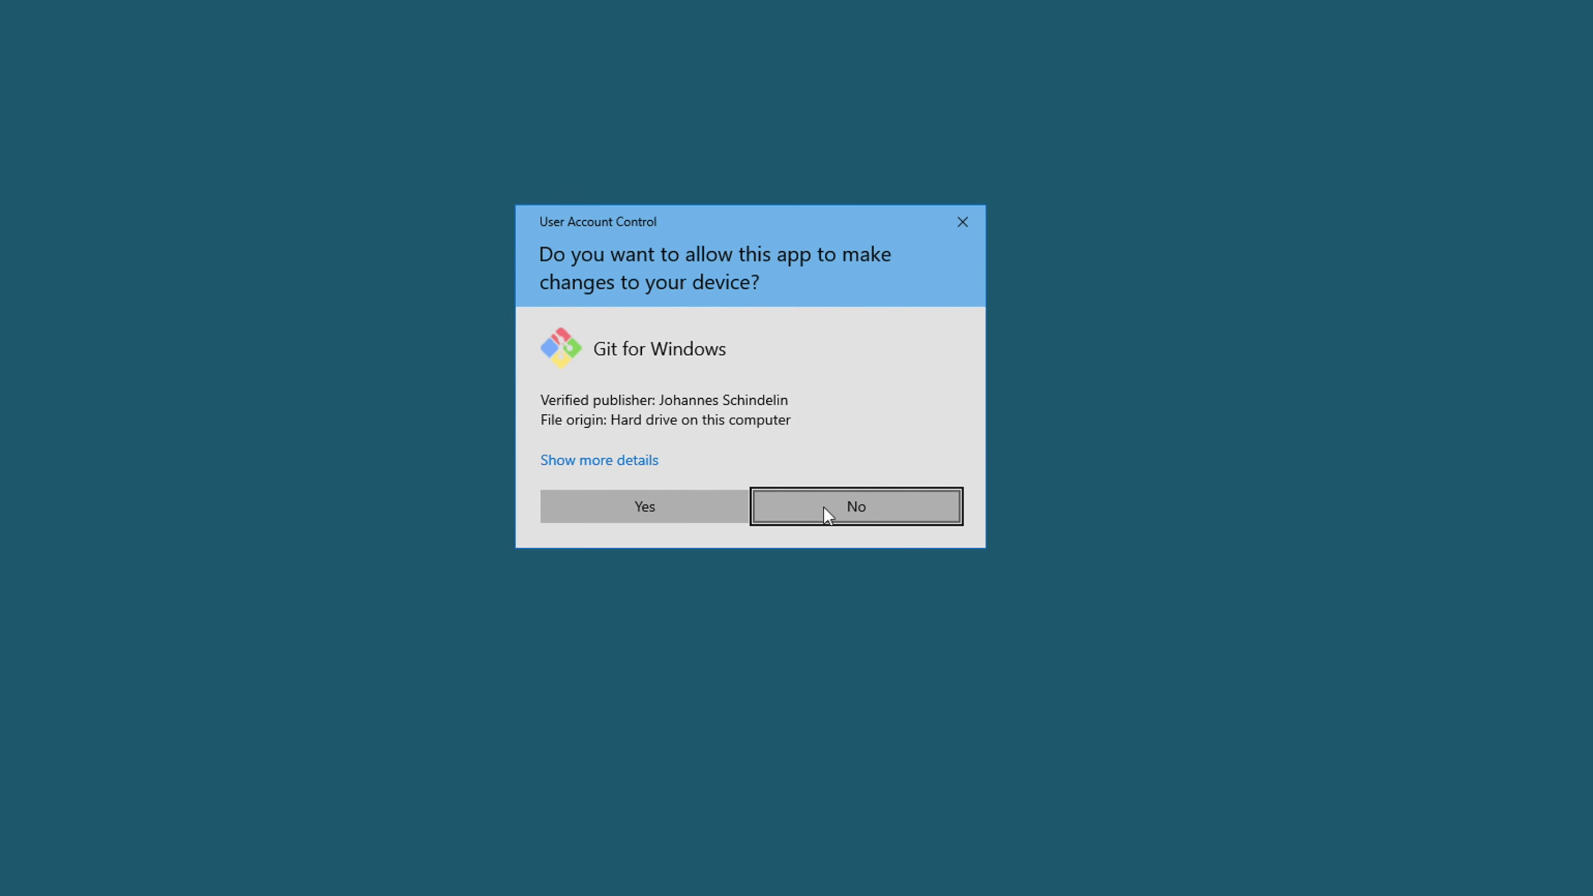
click(631, 510)
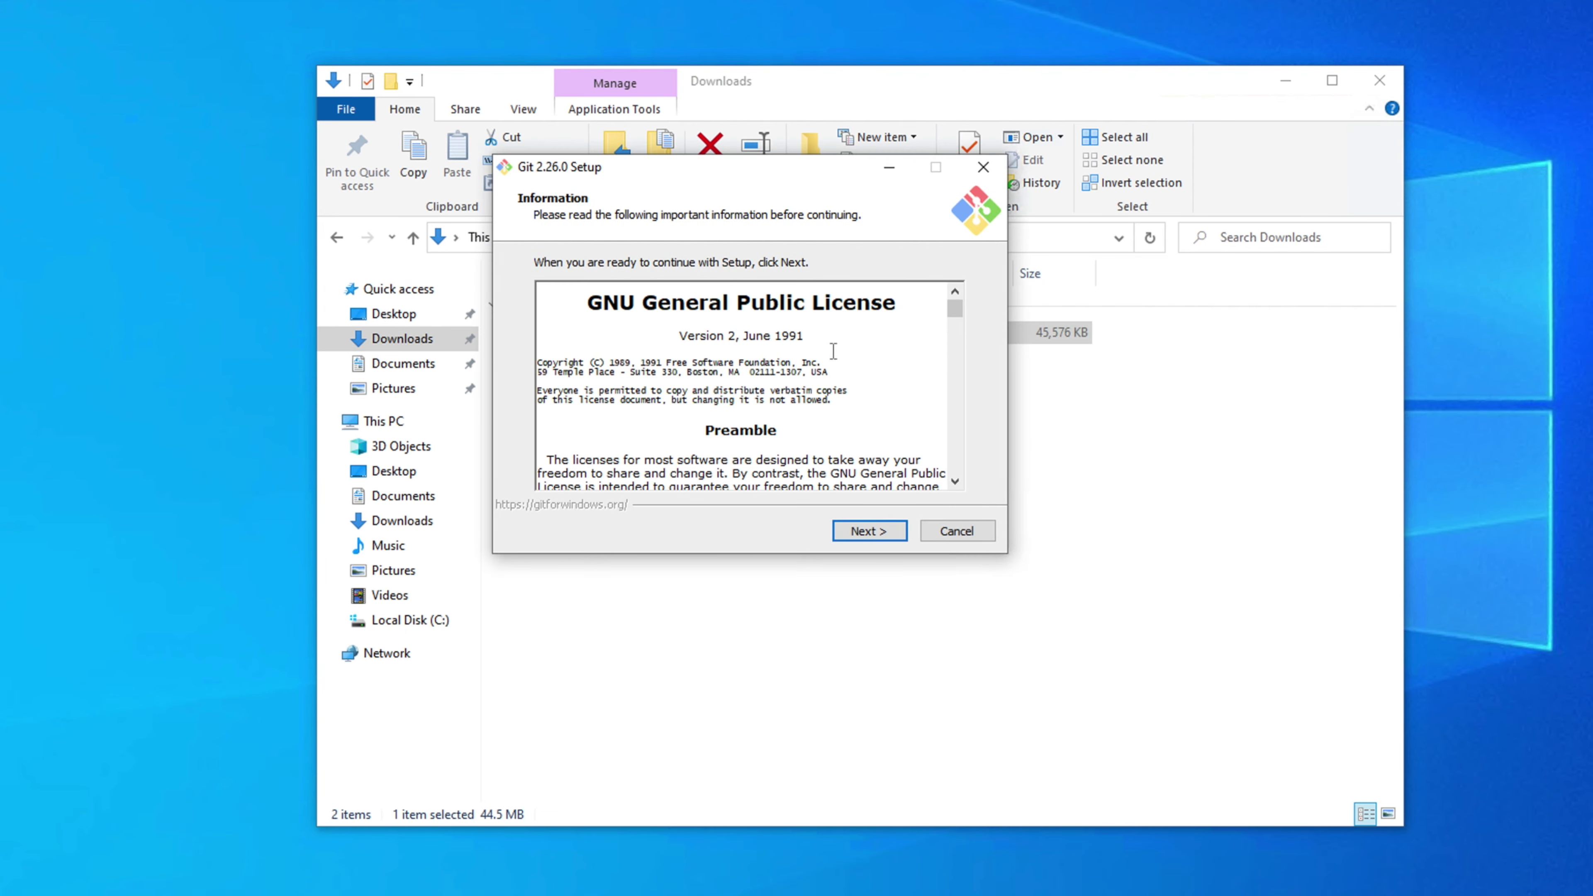
click(1098, 91)
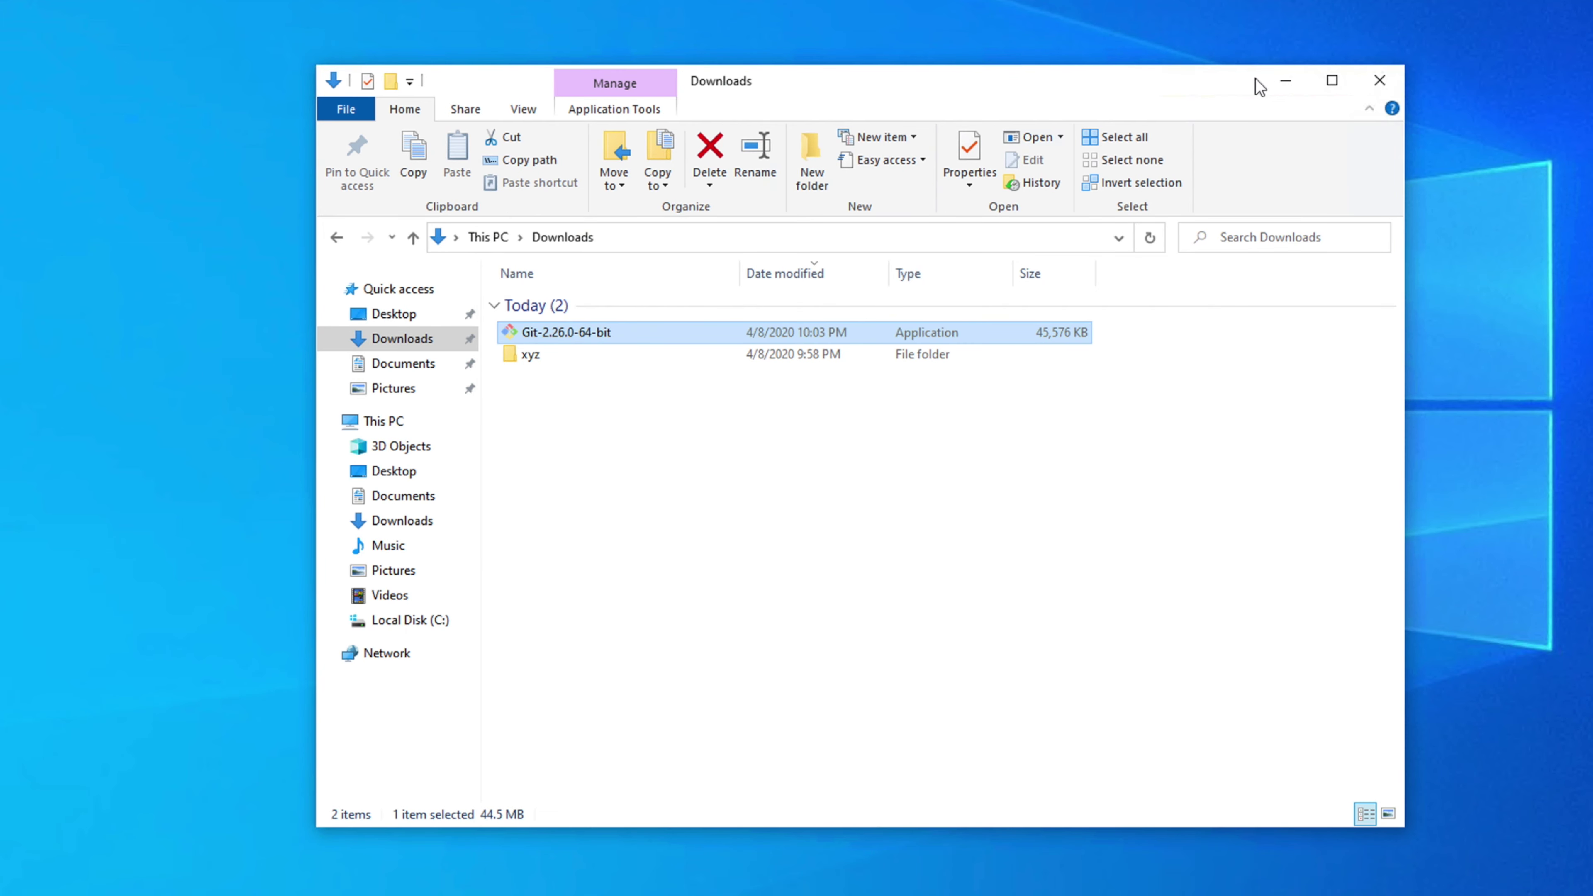
click(1285, 82)
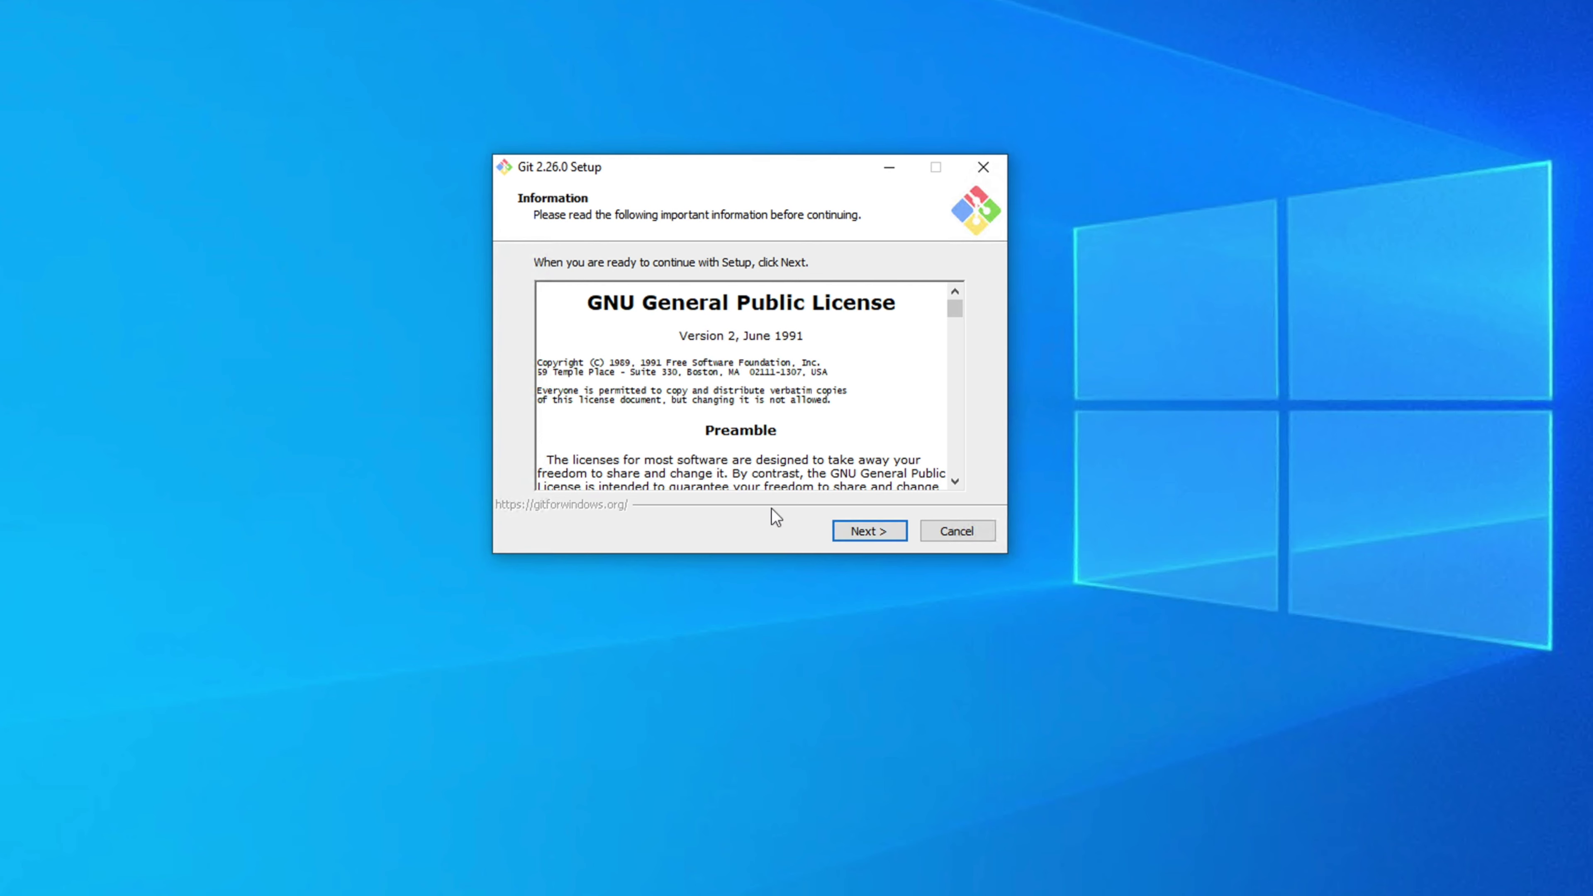
Proceed past the GNU General Public License and keep C:\Program Files\Git as the installation folder
click(873, 532)
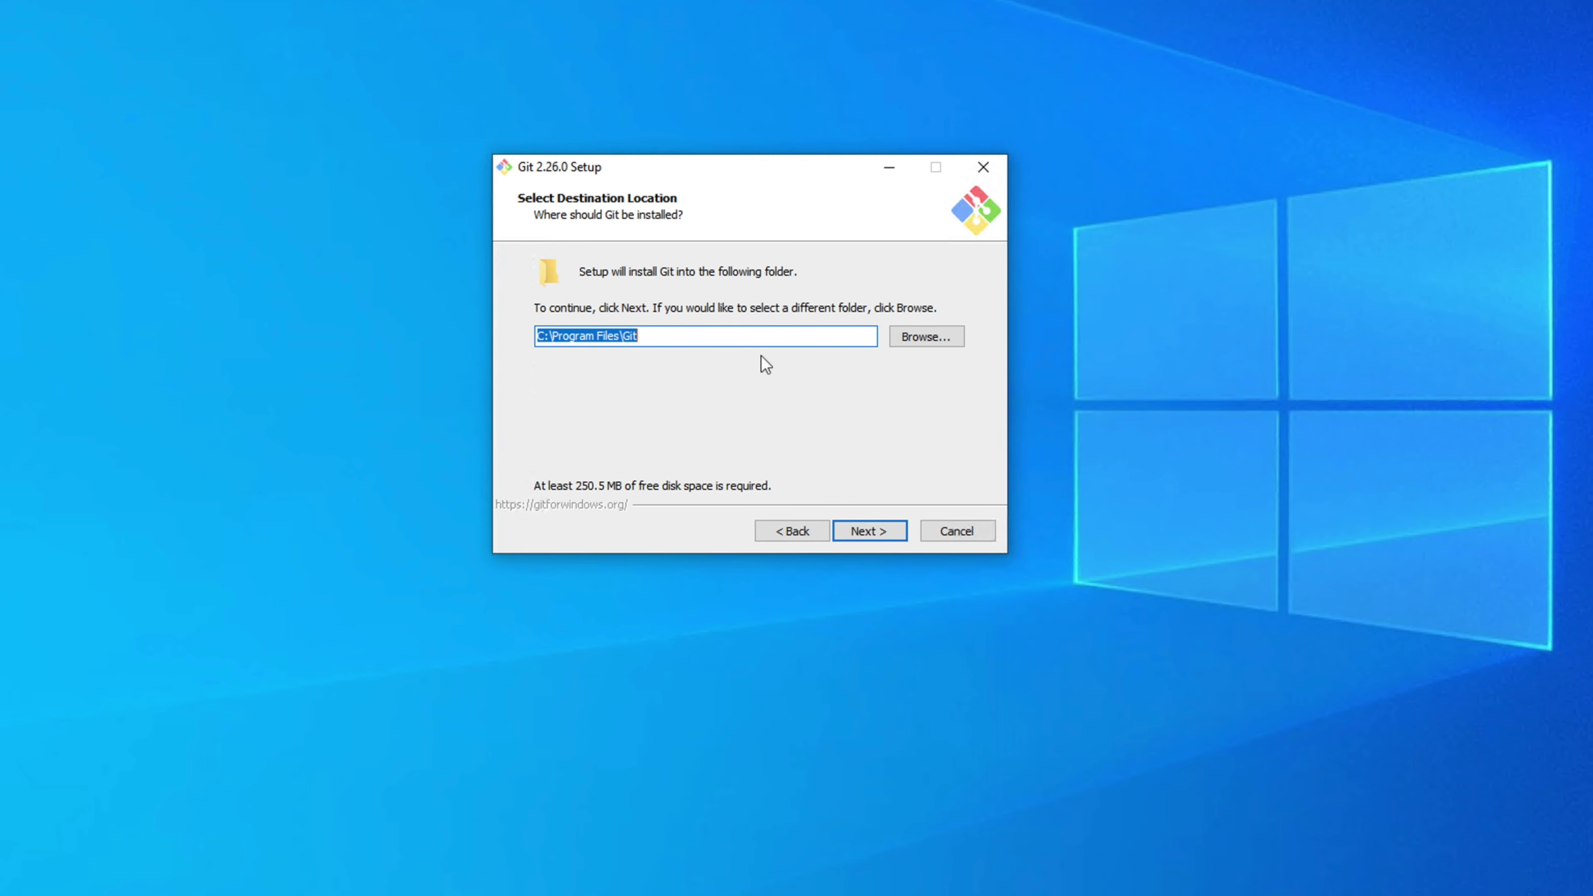
click(663, 342)
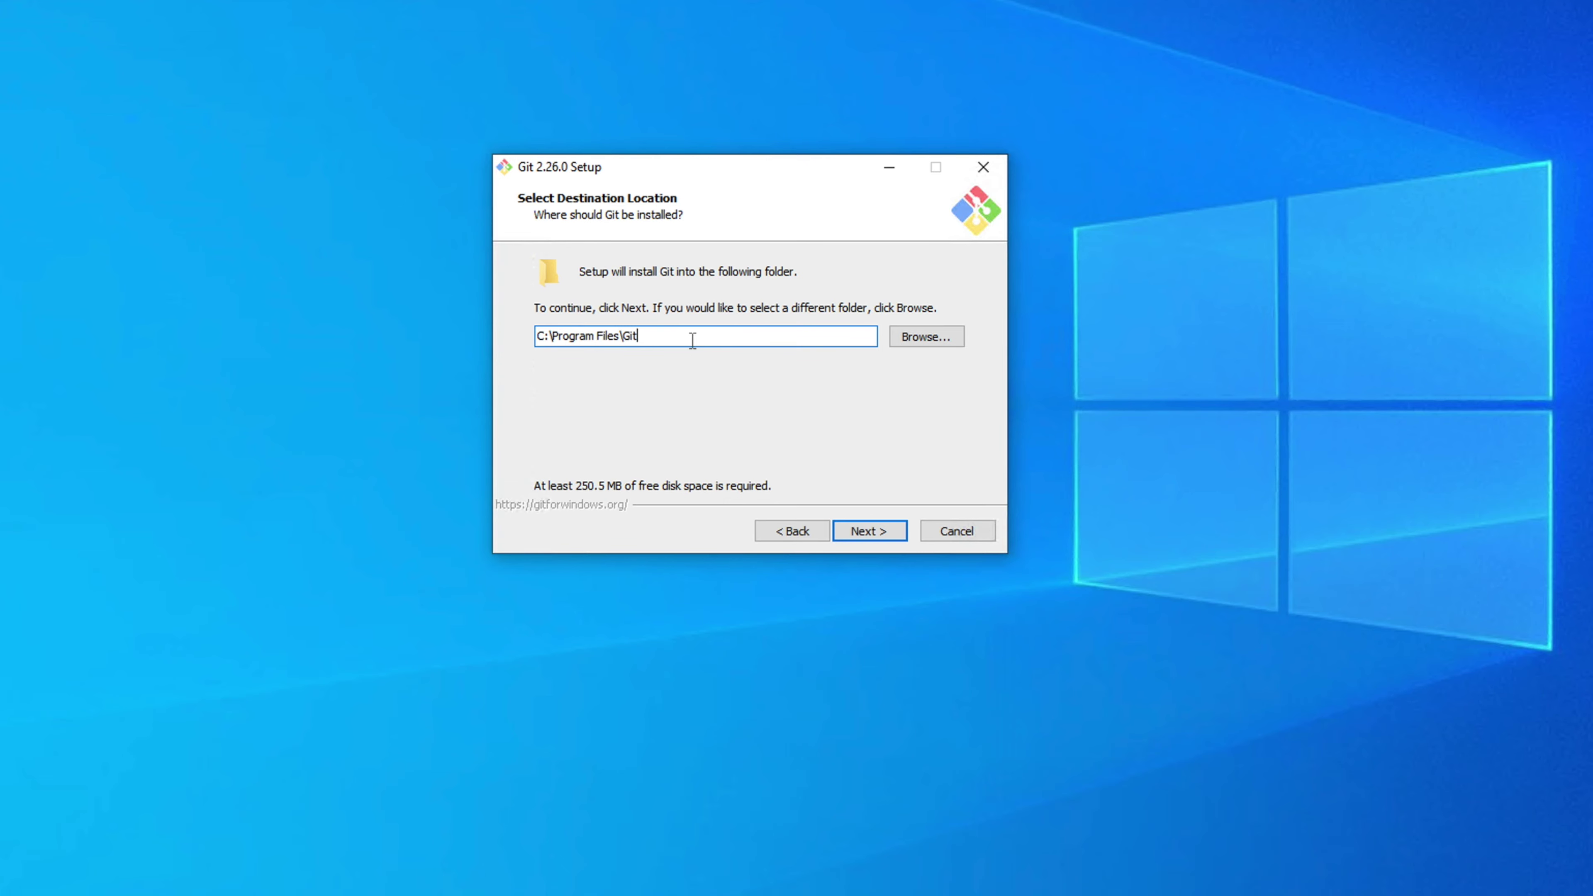
click(914, 339)
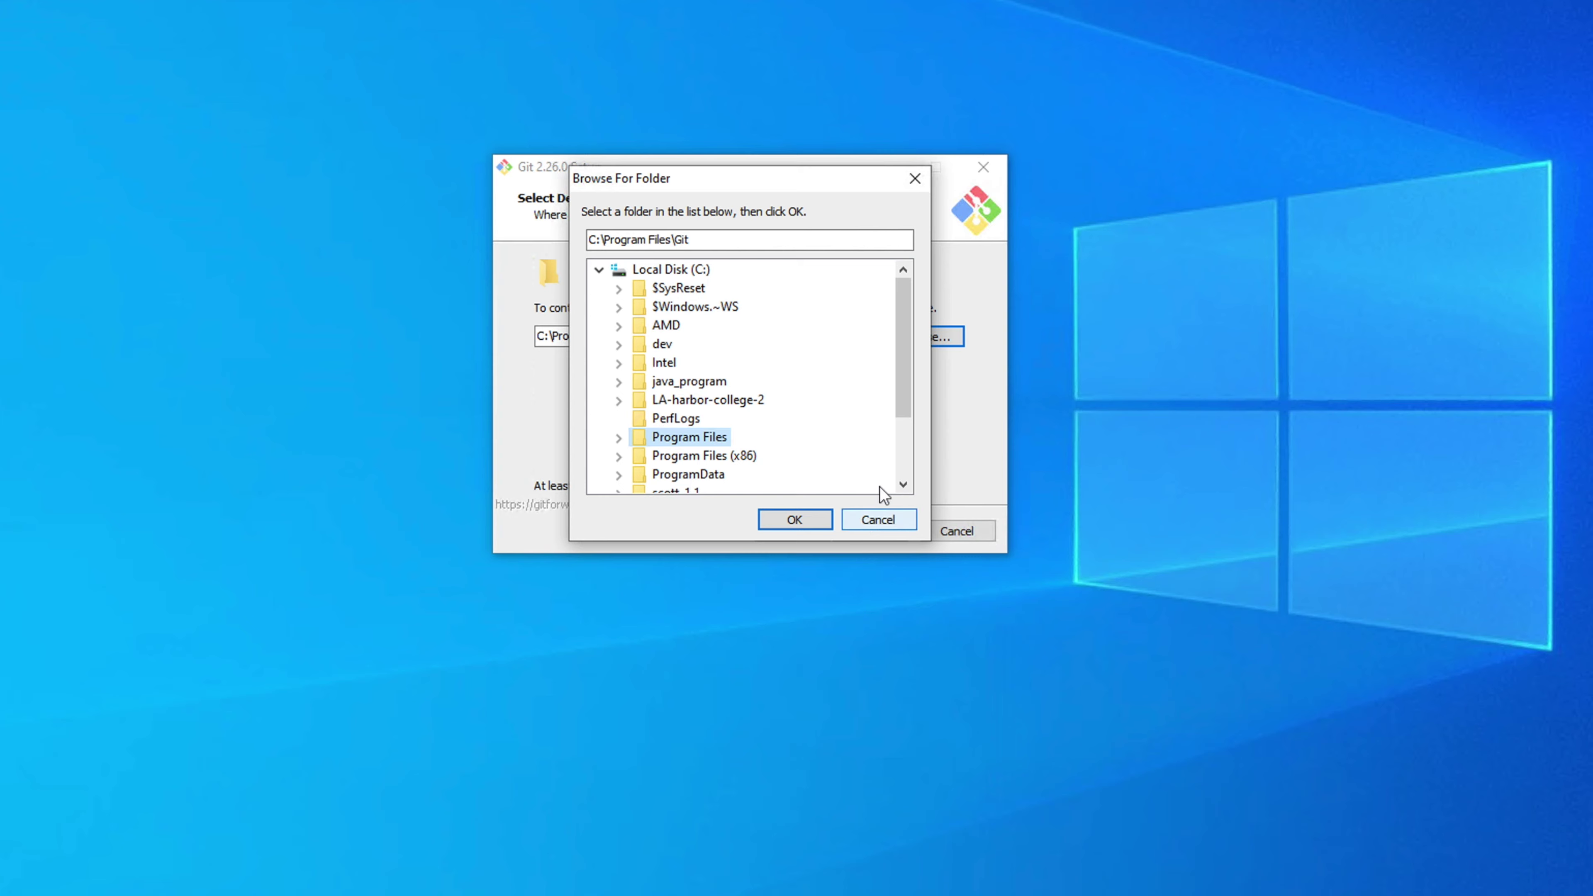
click(918, 183)
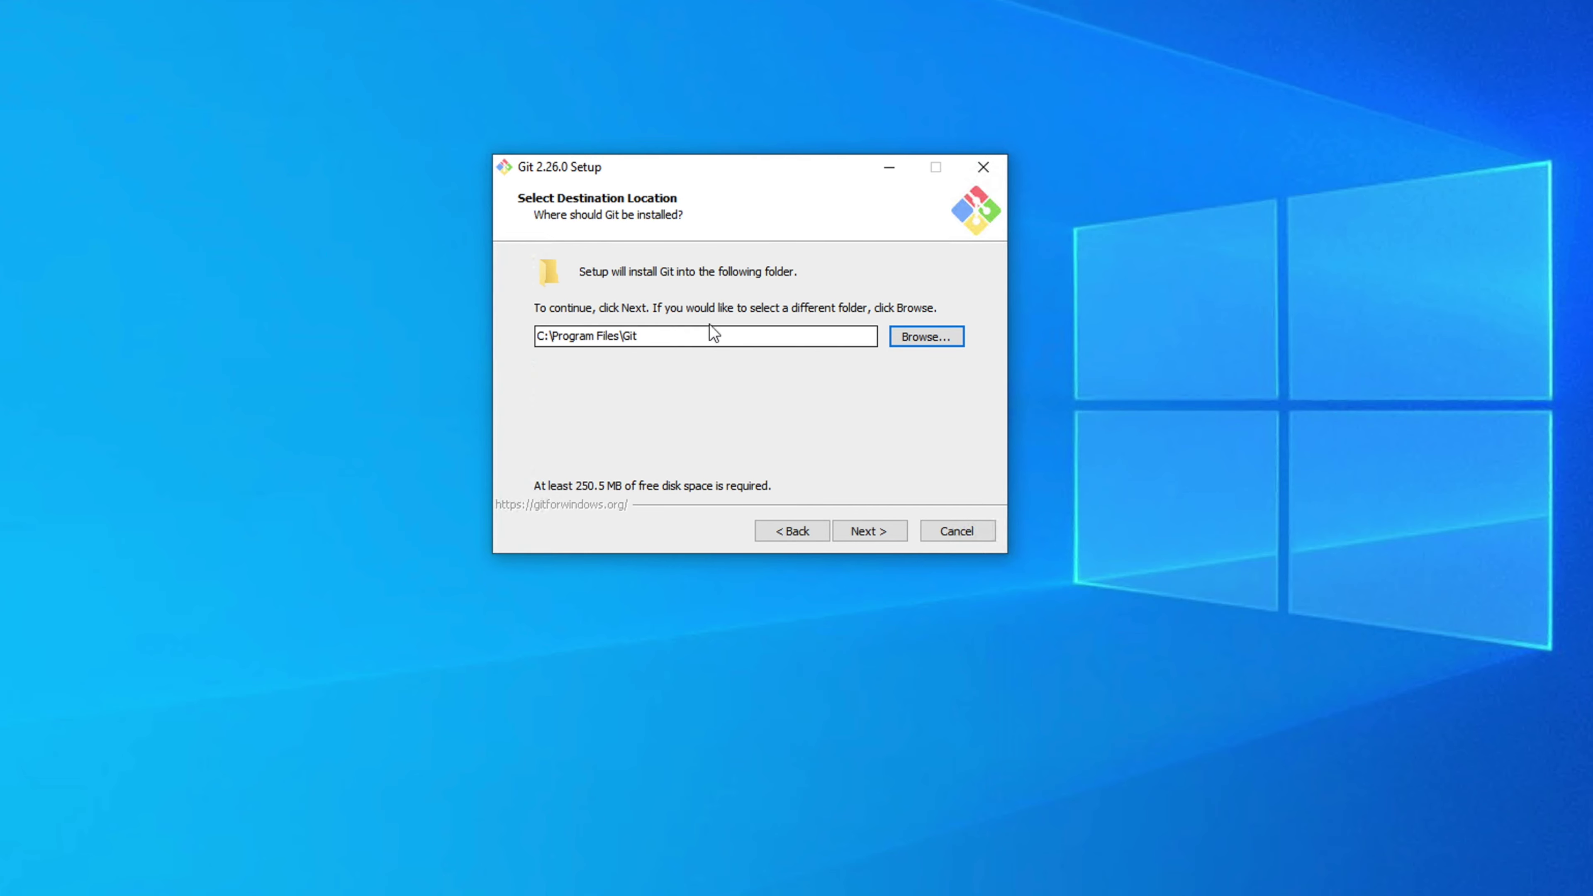
click(870, 531)
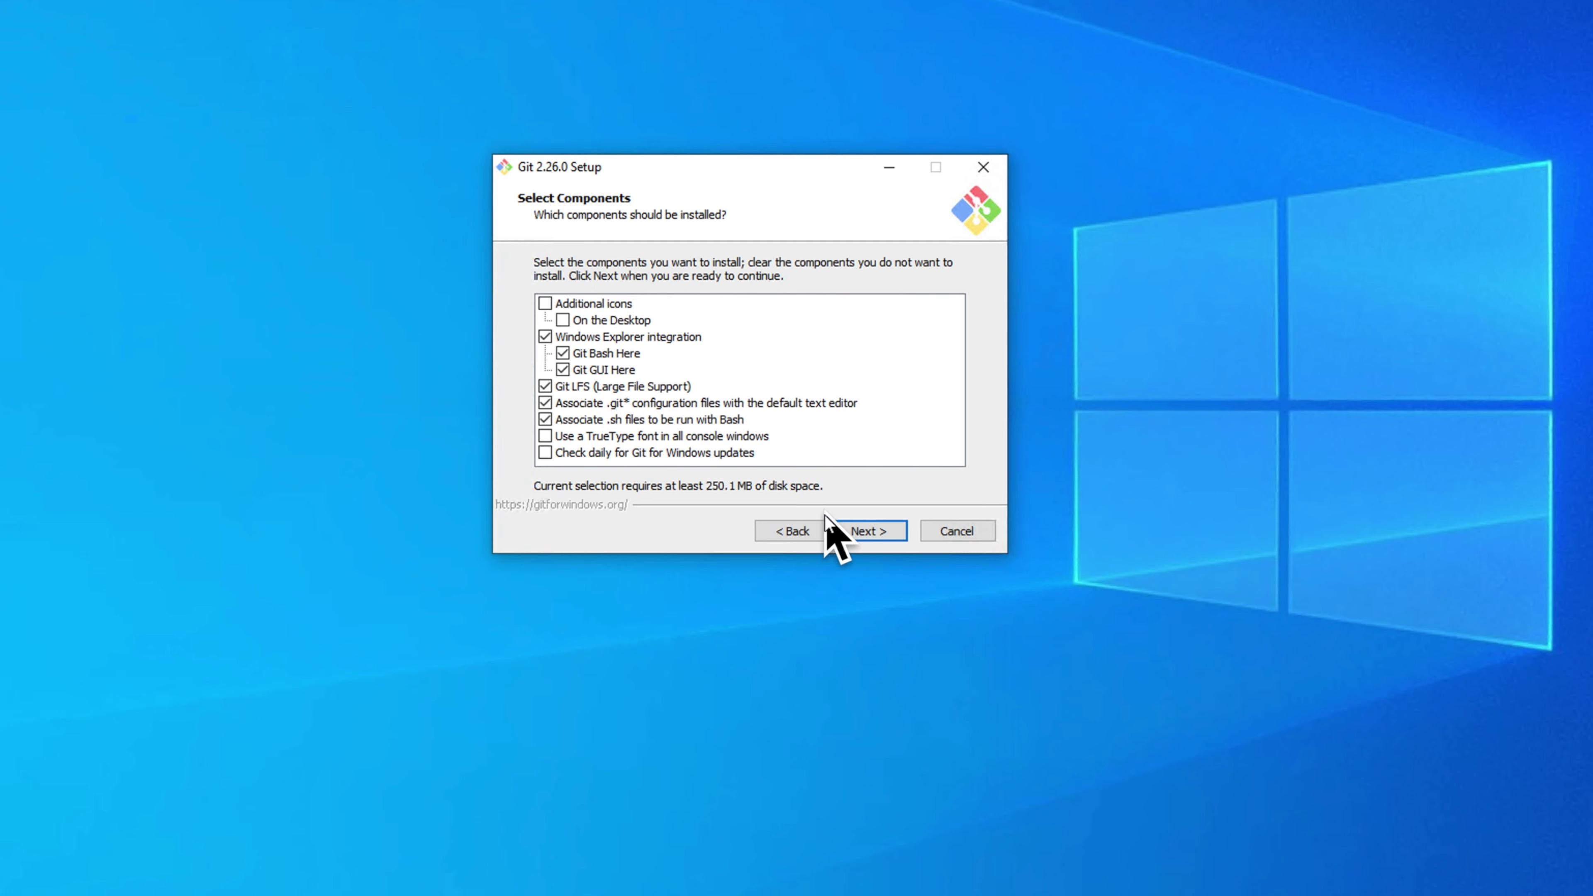
Accept the preselected components and the Start Menu folder Git, and choose Vim as Git's default editor
click(881, 533)
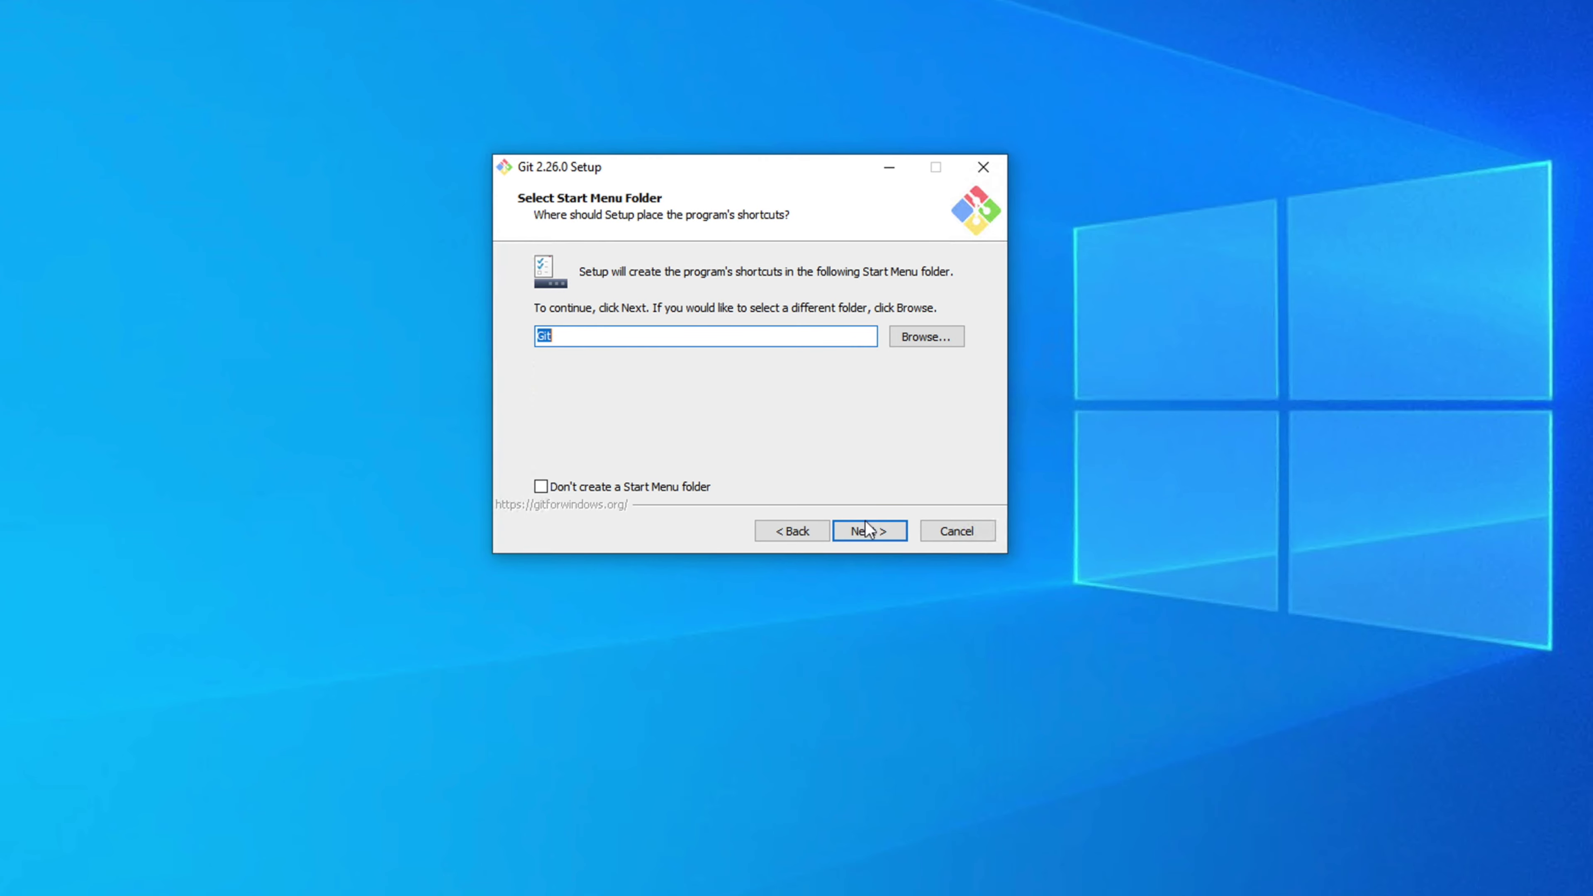
click(875, 538)
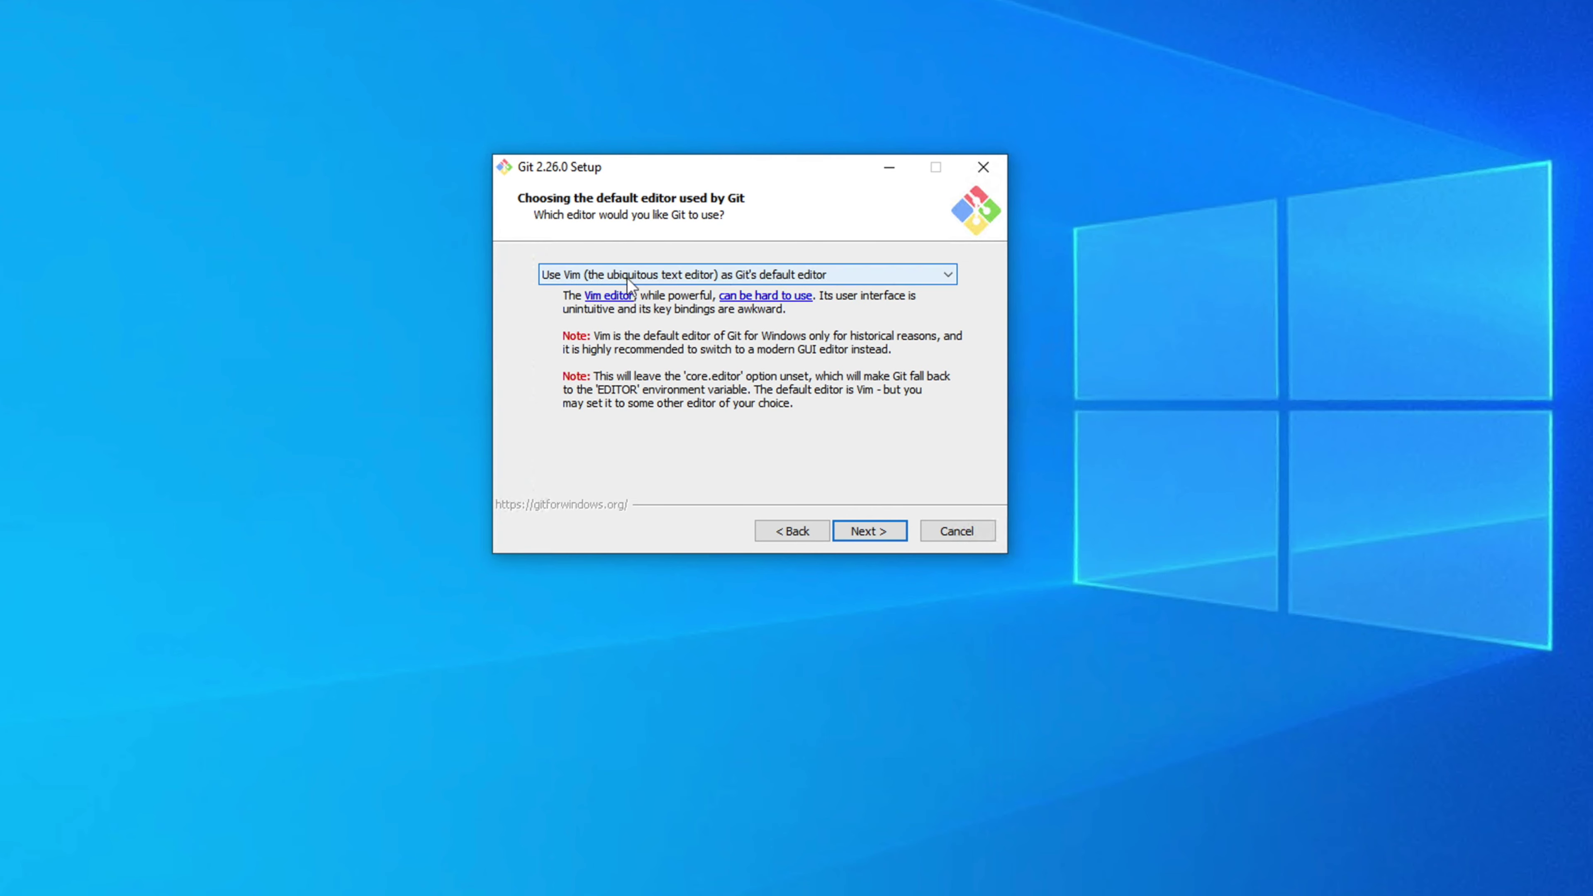
click(918, 278)
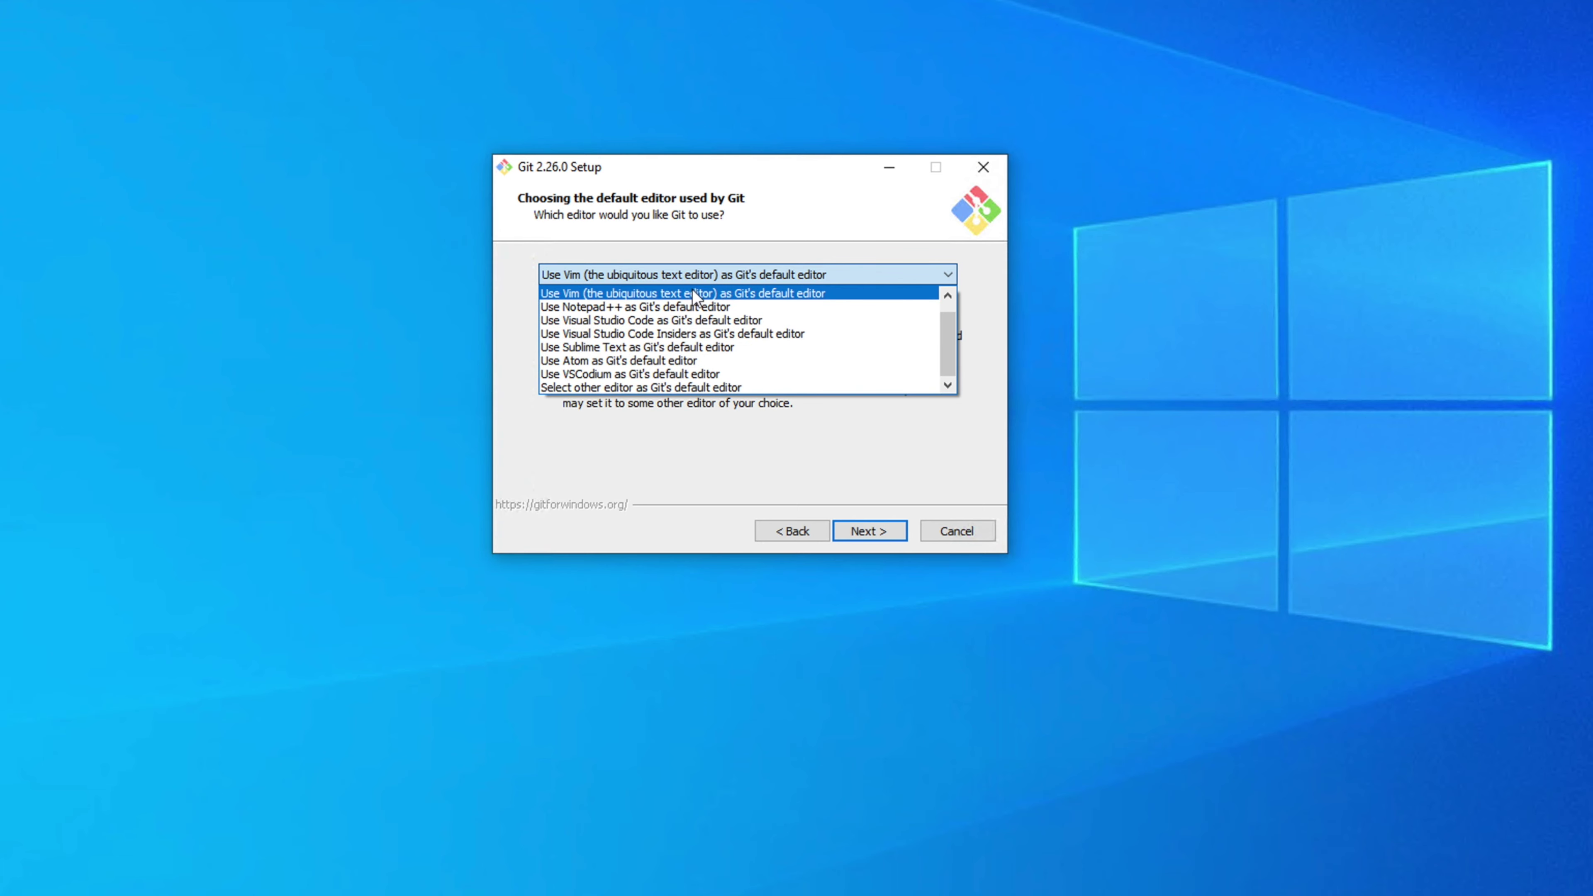
click(662, 294)
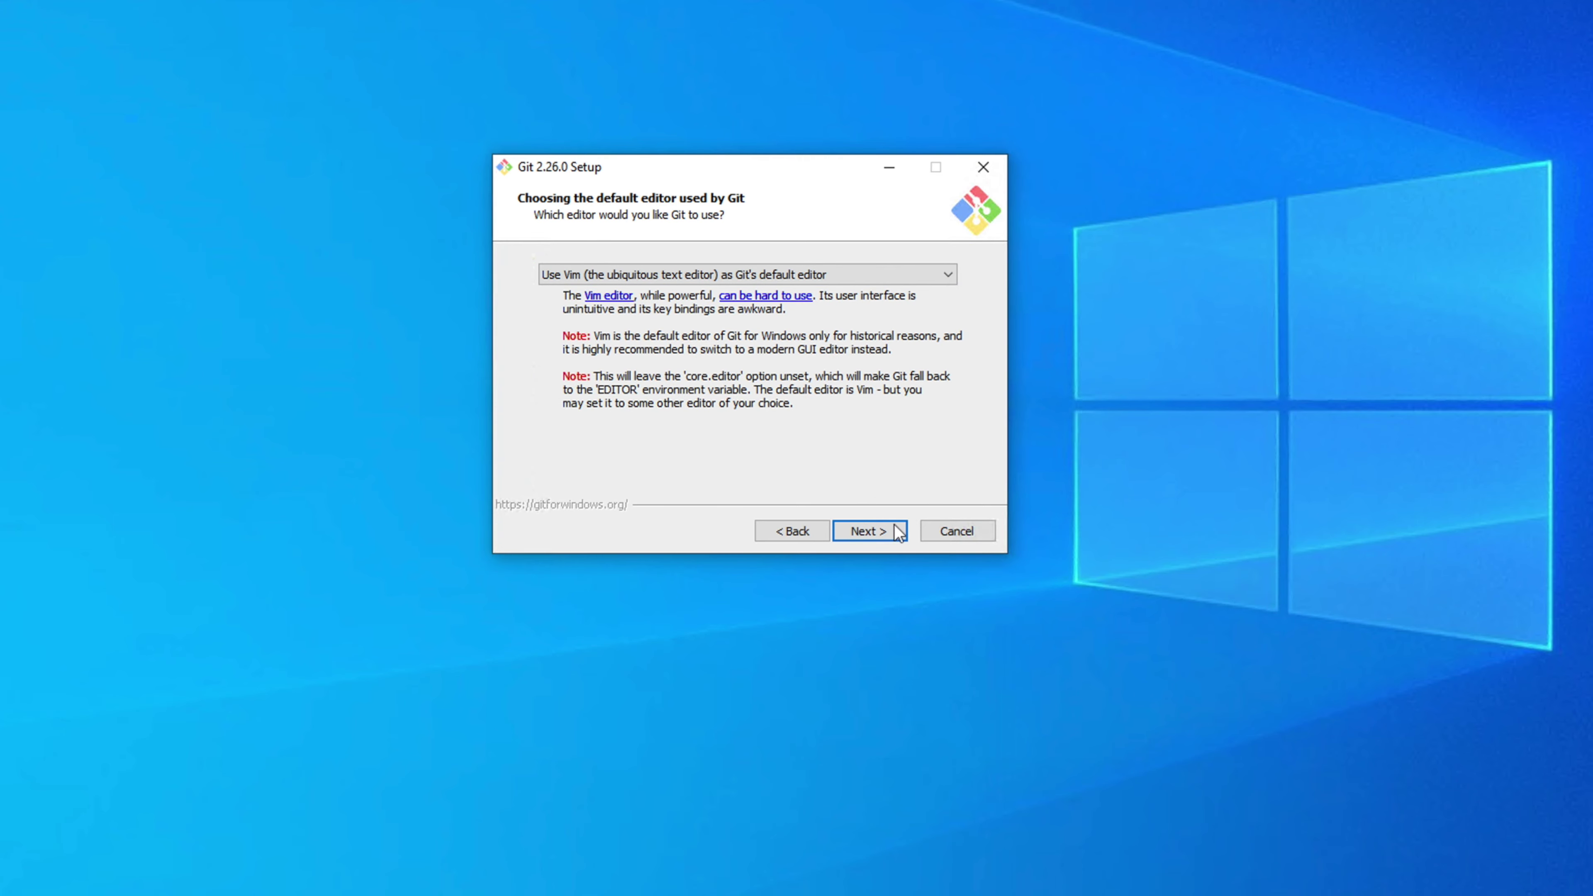
click(877, 533)
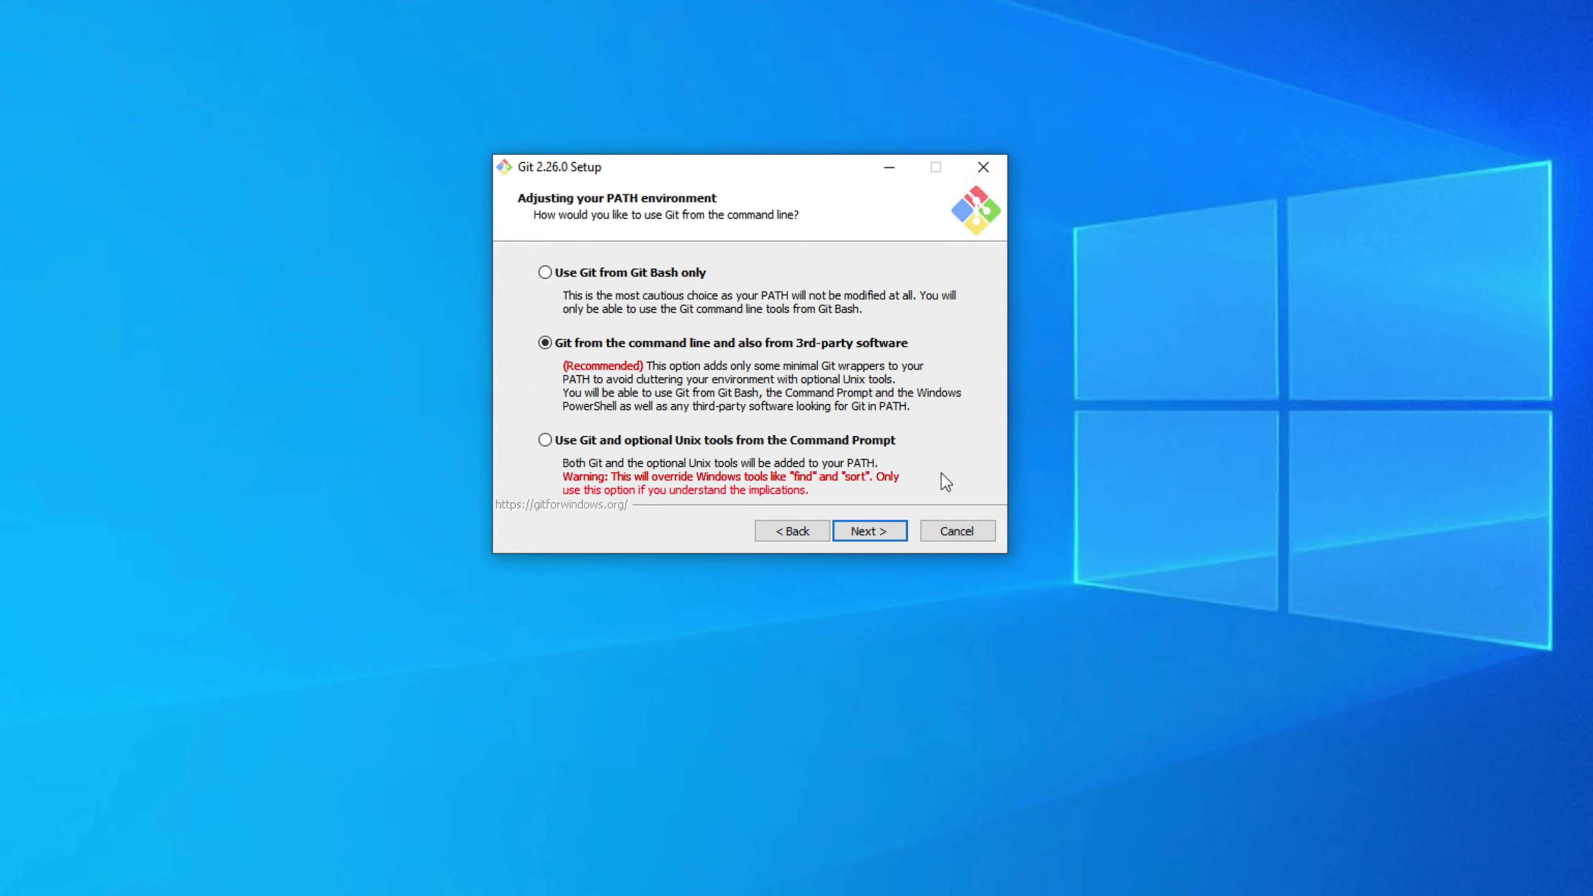
Accept Git from the command line and 3rd-party software, the OpenSSL library, Windows-style checkout with Unix-style commits, and MinTTY
click(882, 529)
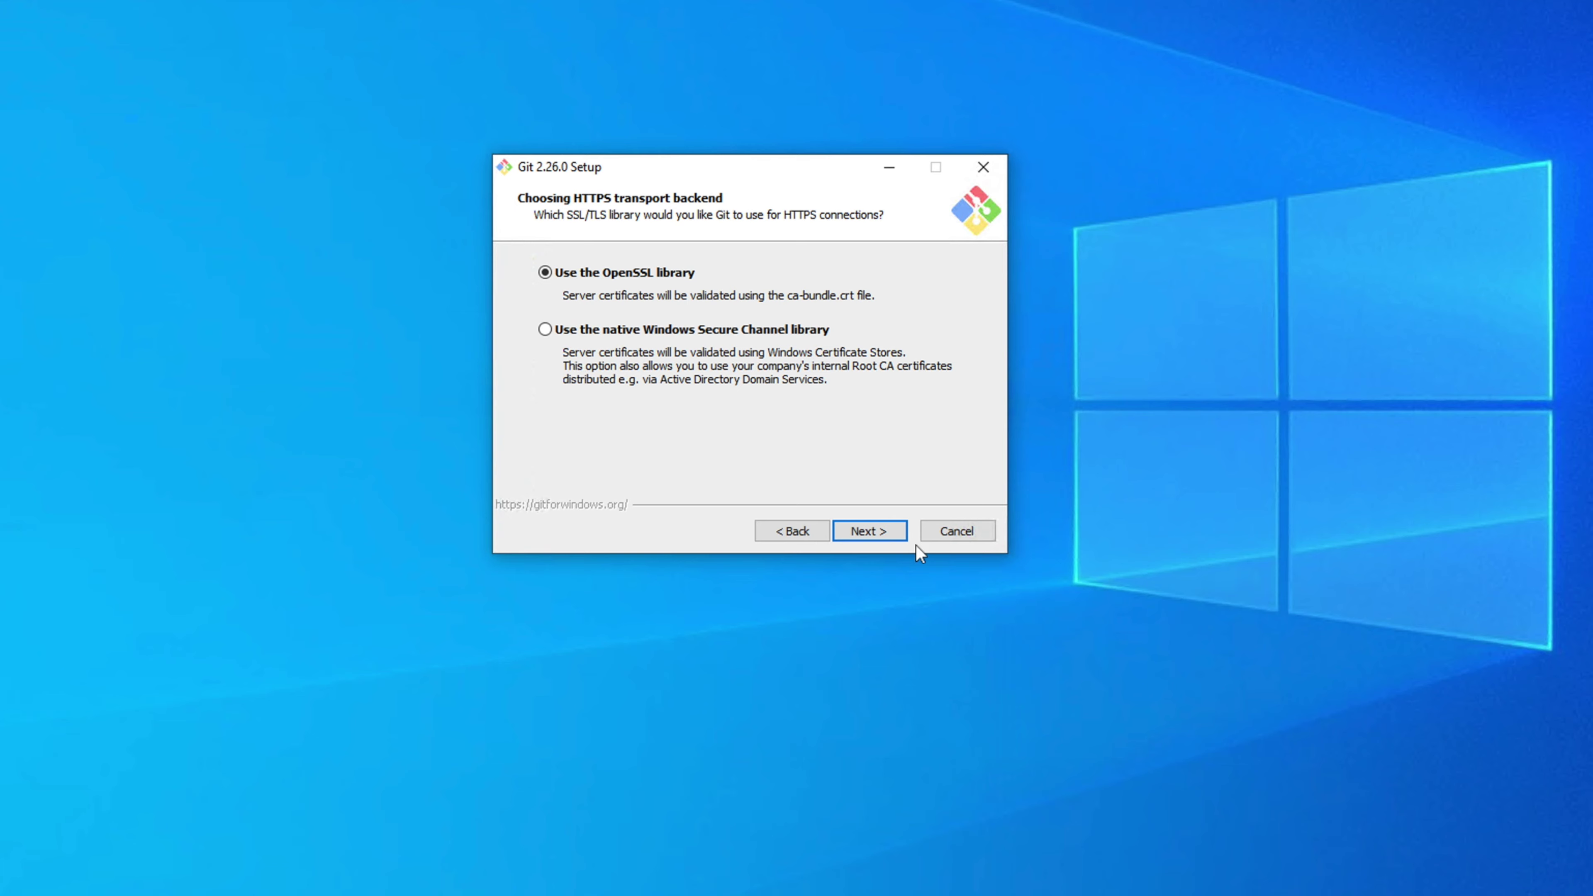
click(876, 529)
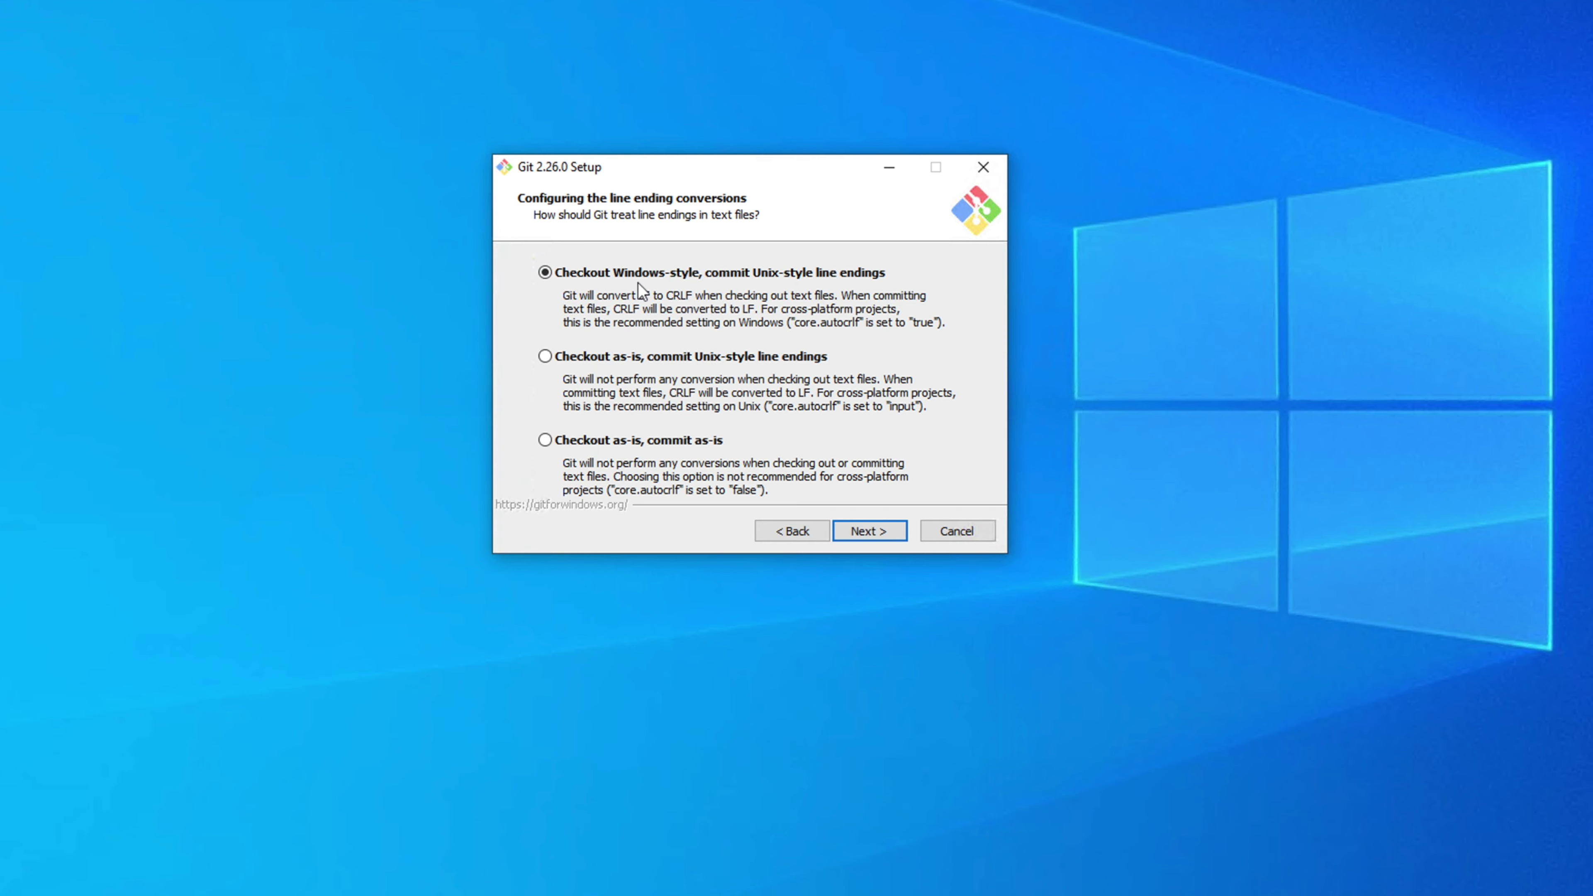
click(878, 534)
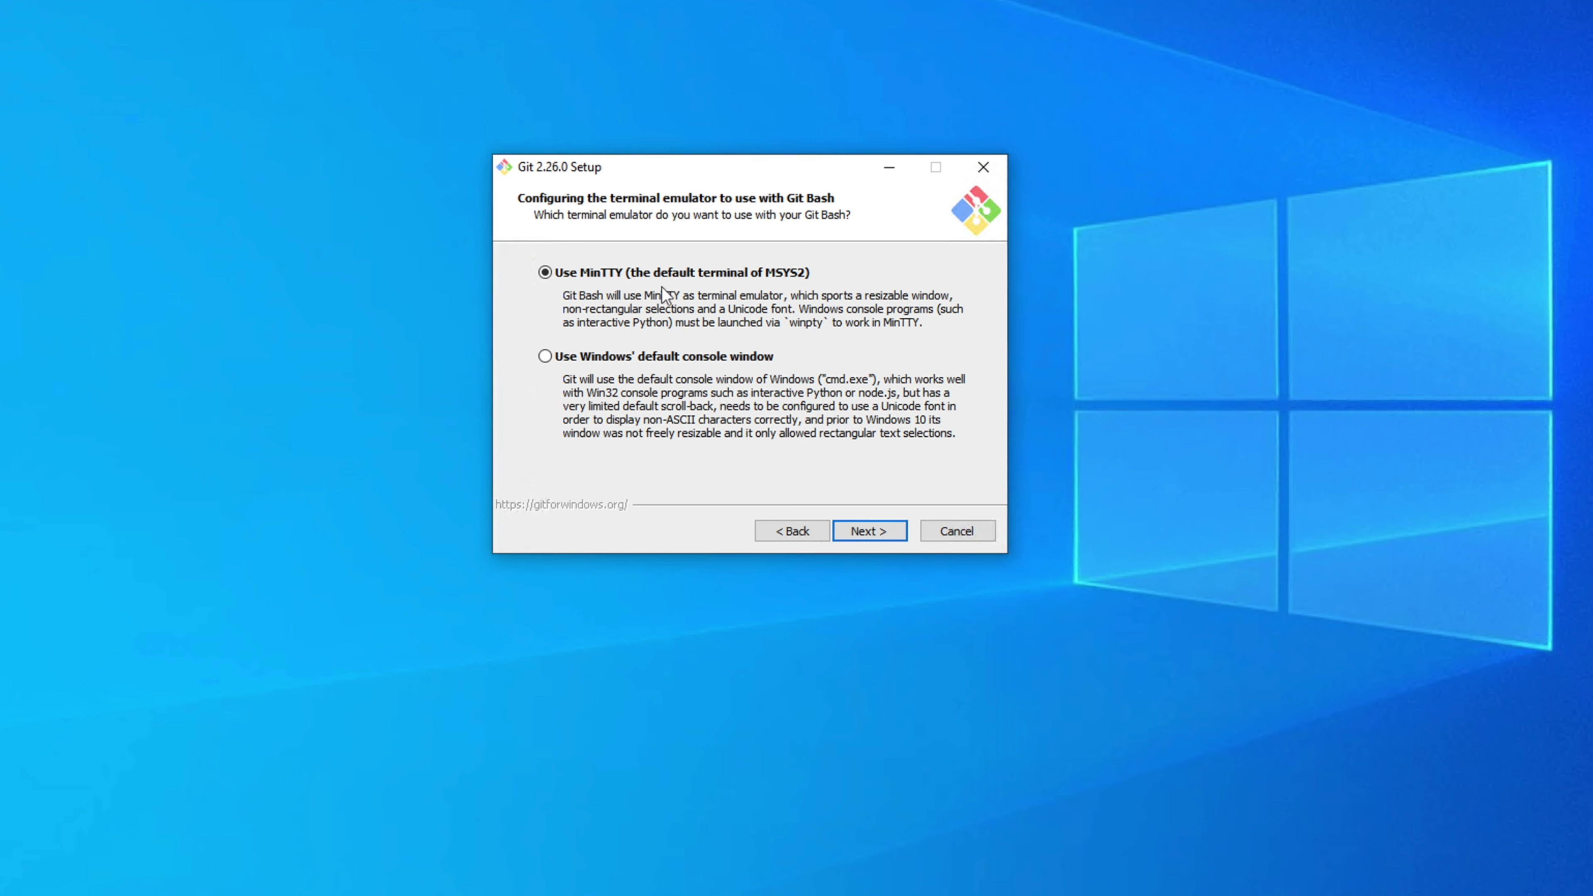
click(888, 532)
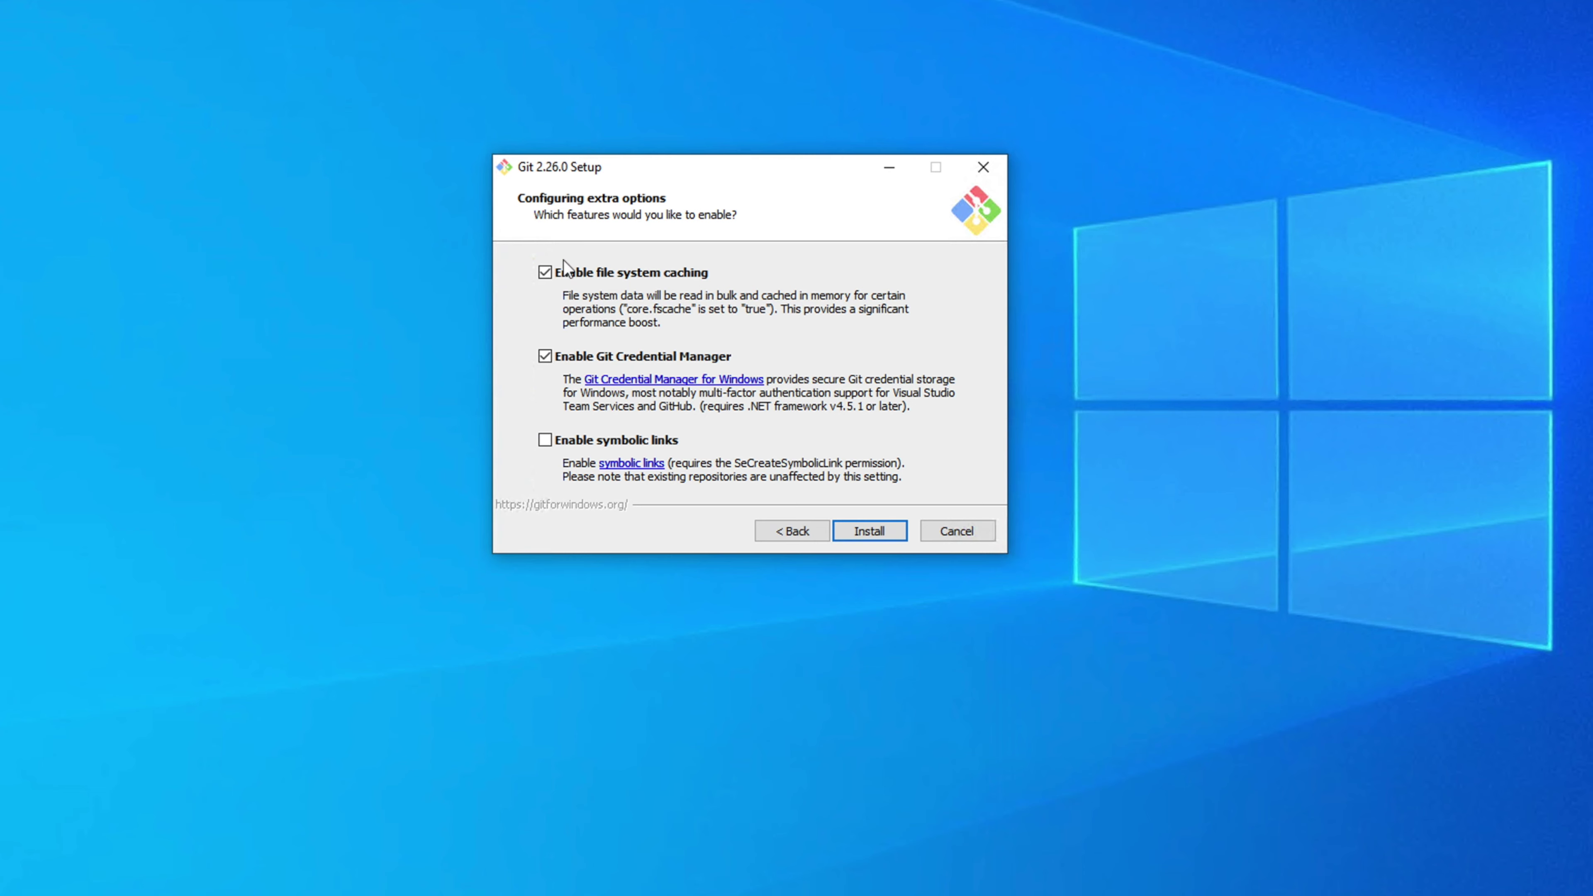
Install Git after toggling file system caching in the extra options, and finish setup without viewing the release notes
click(545, 272)
click(872, 533)
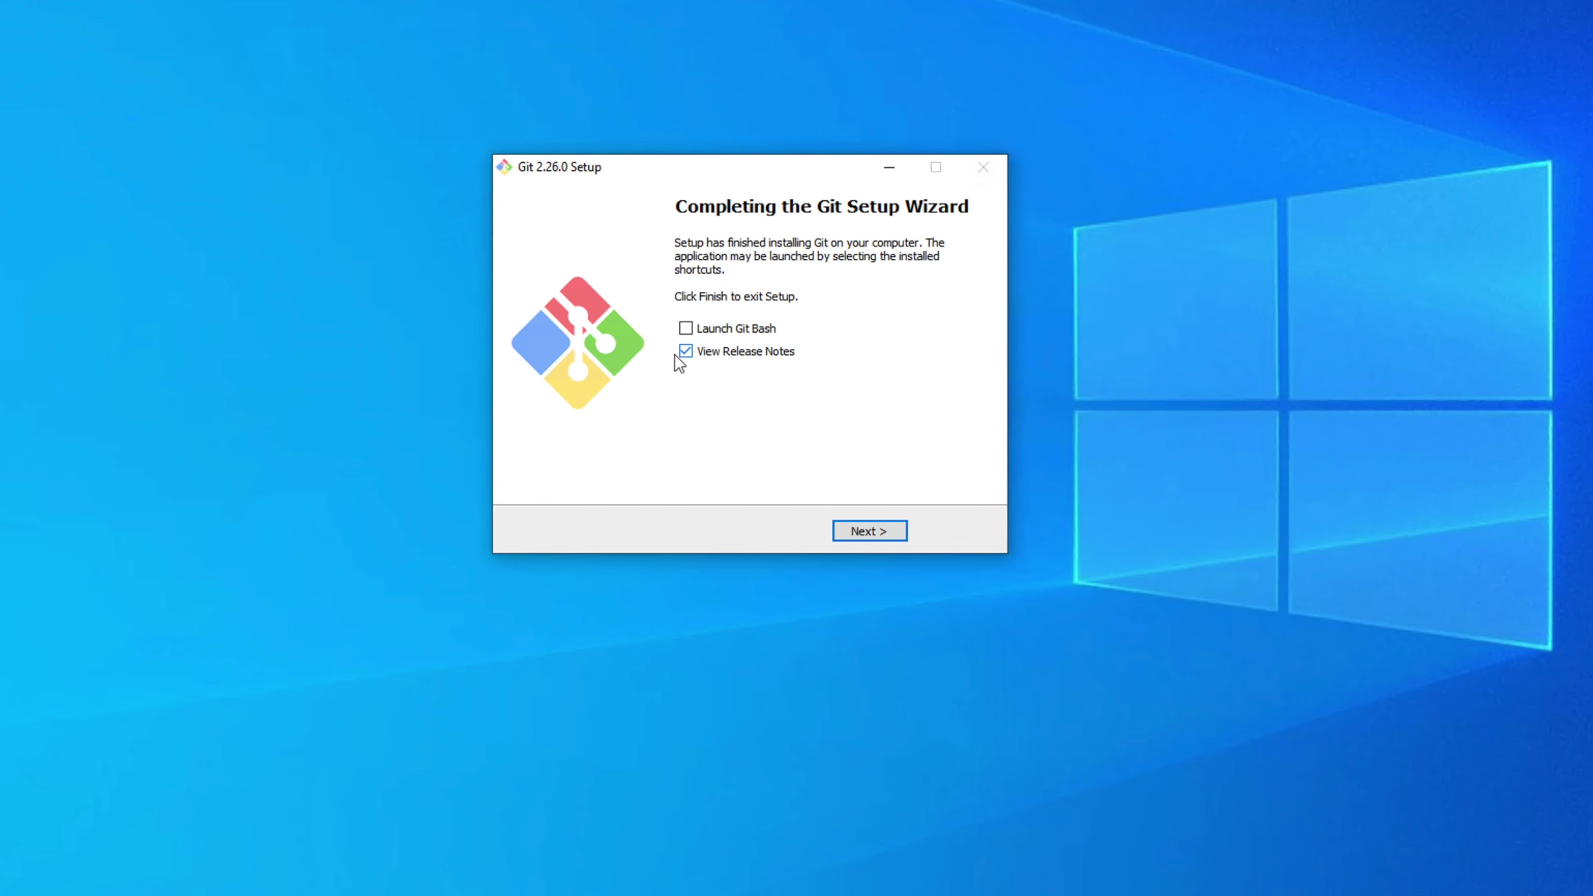
click(685, 352)
click(883, 539)
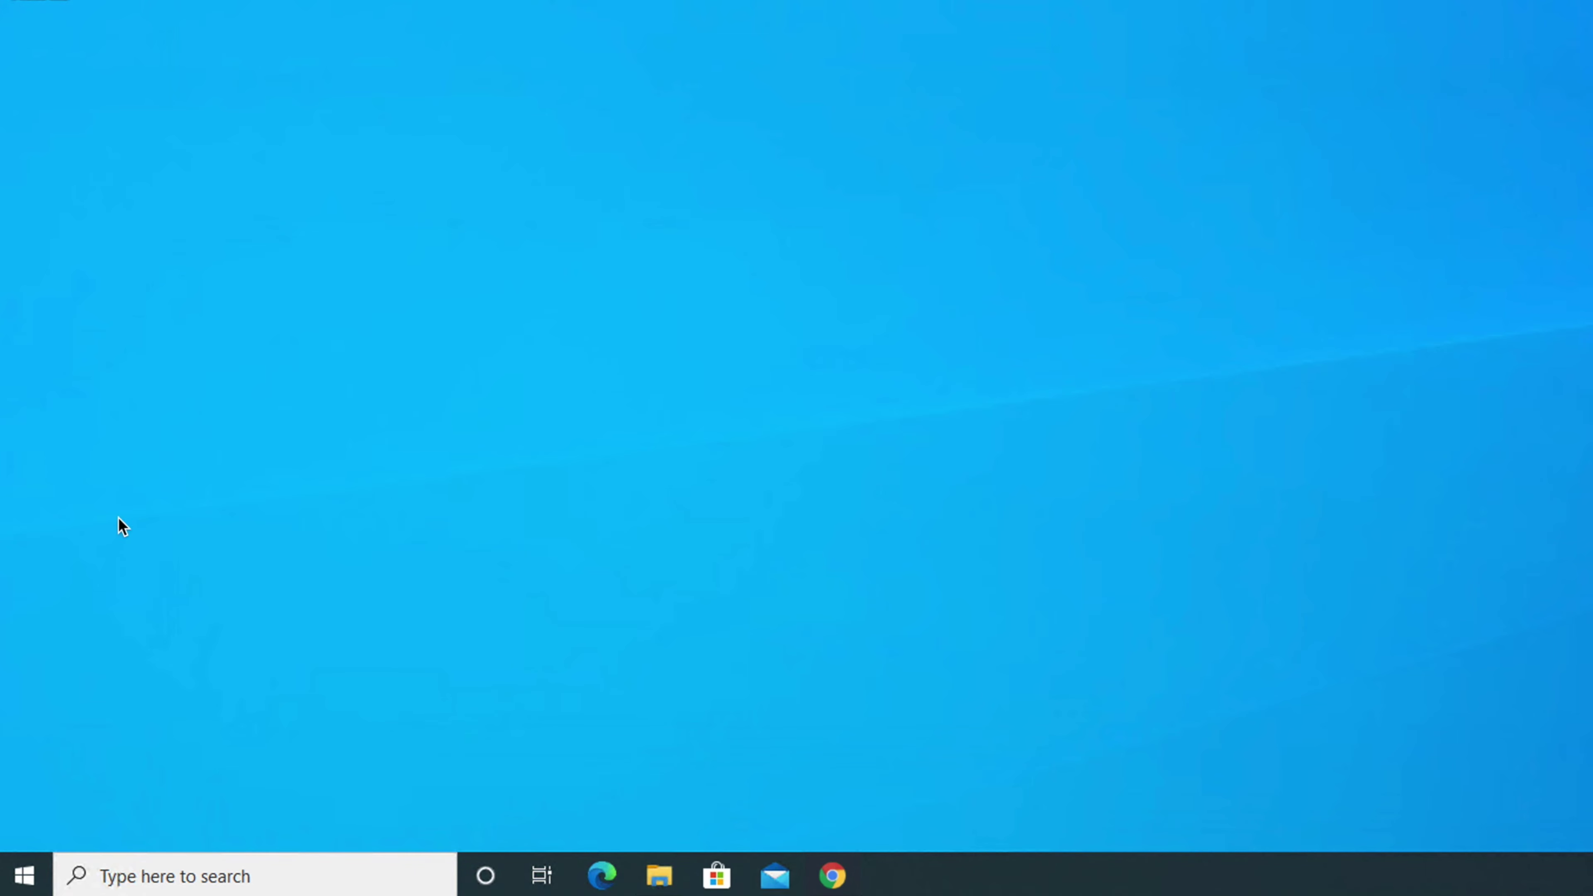
Open Command Prompt and run git --version to check the installation
click(24, 876)
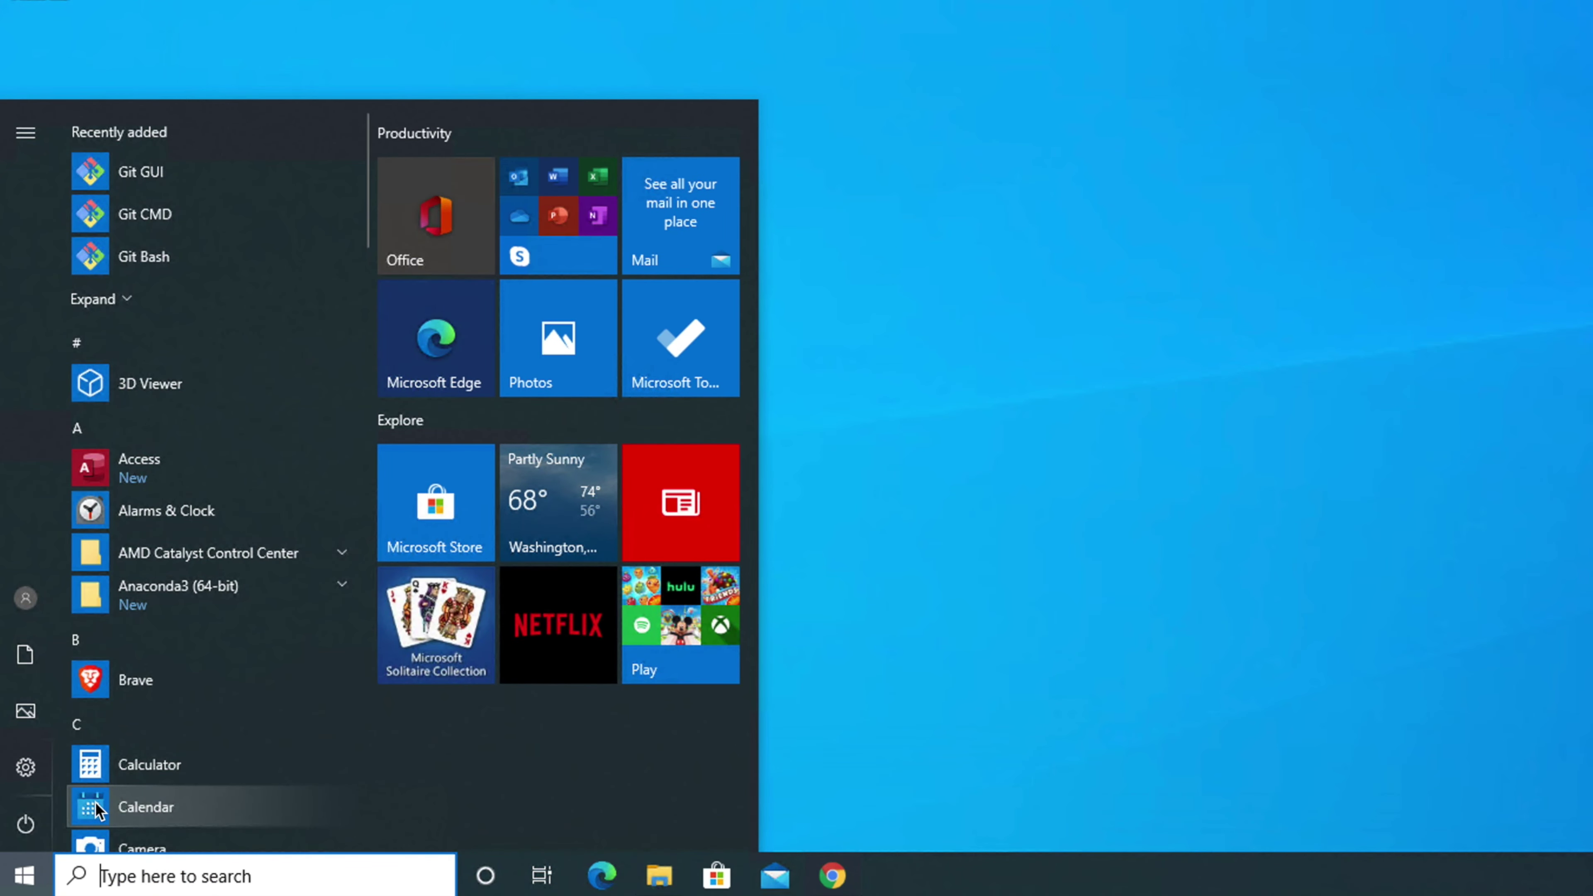
text(cm)
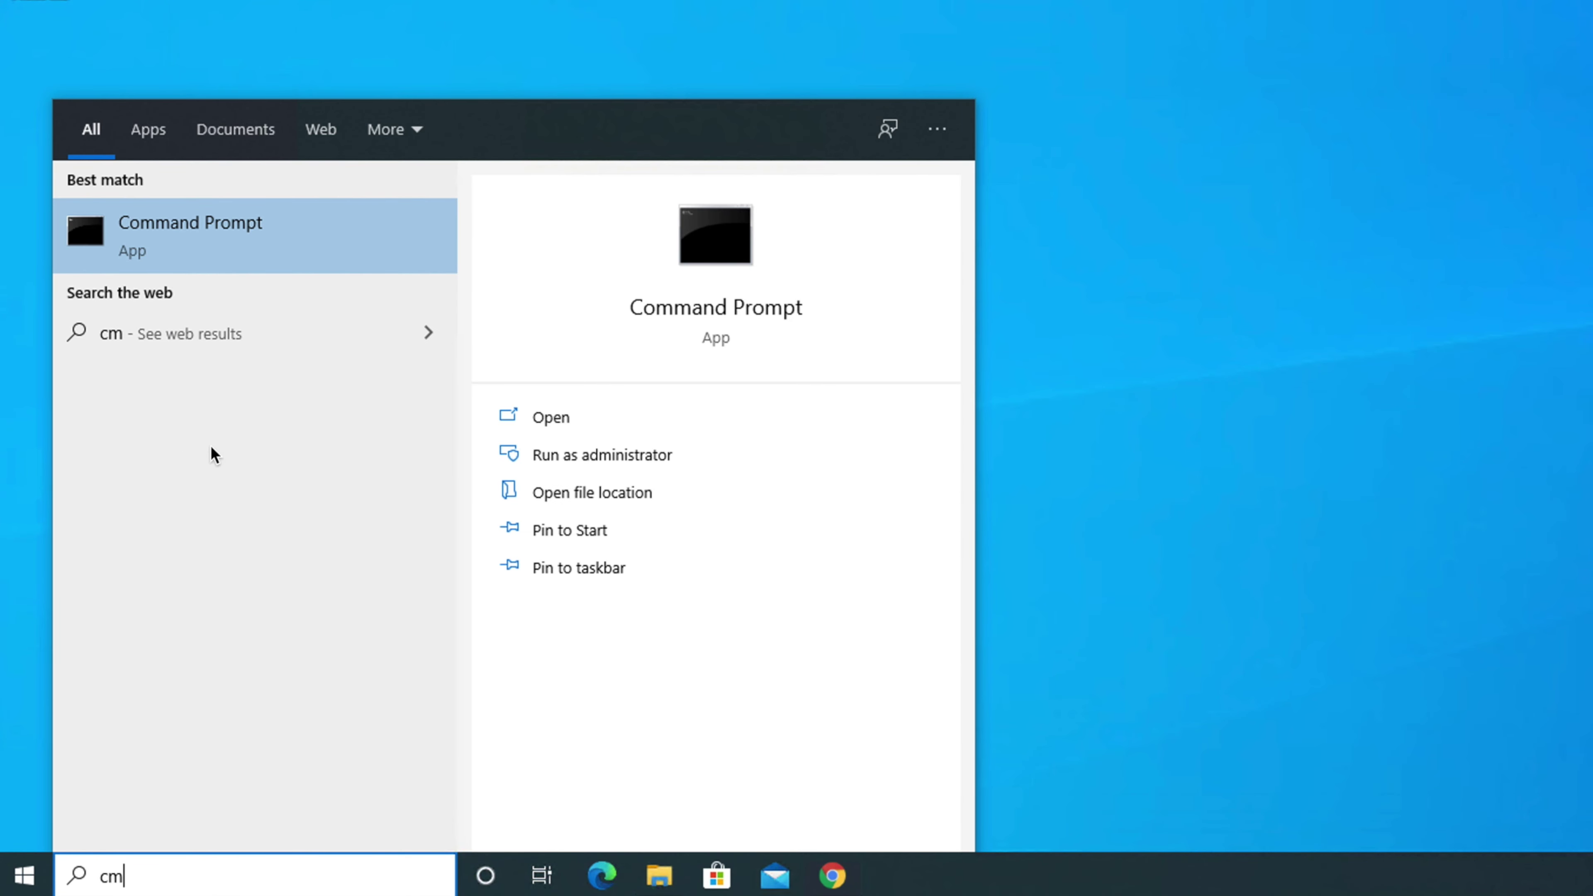
click(232, 248)
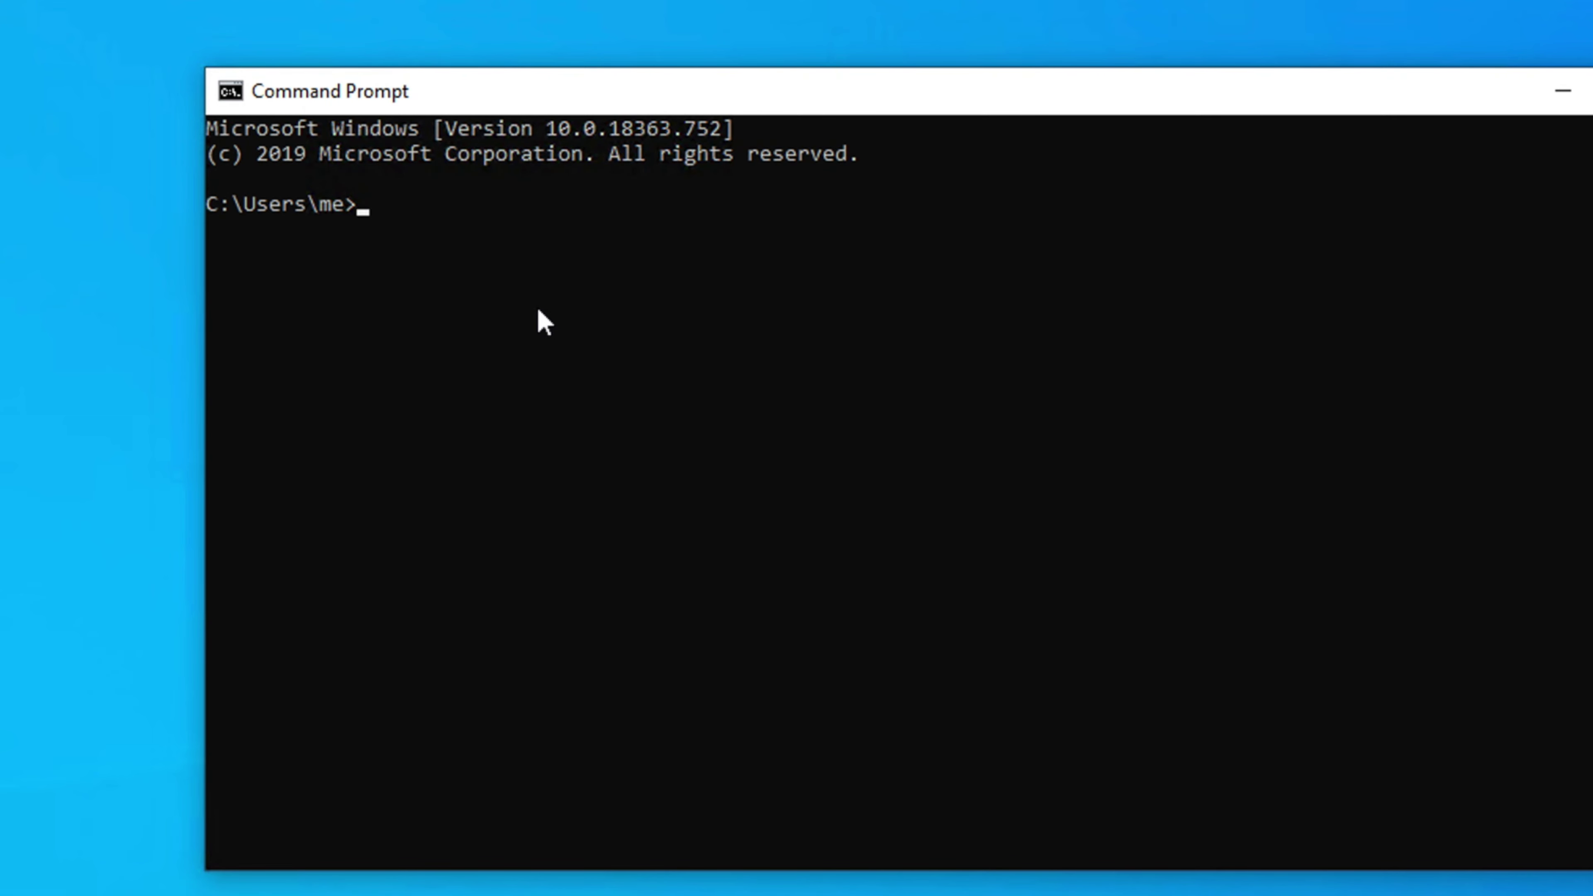
text(git --version)
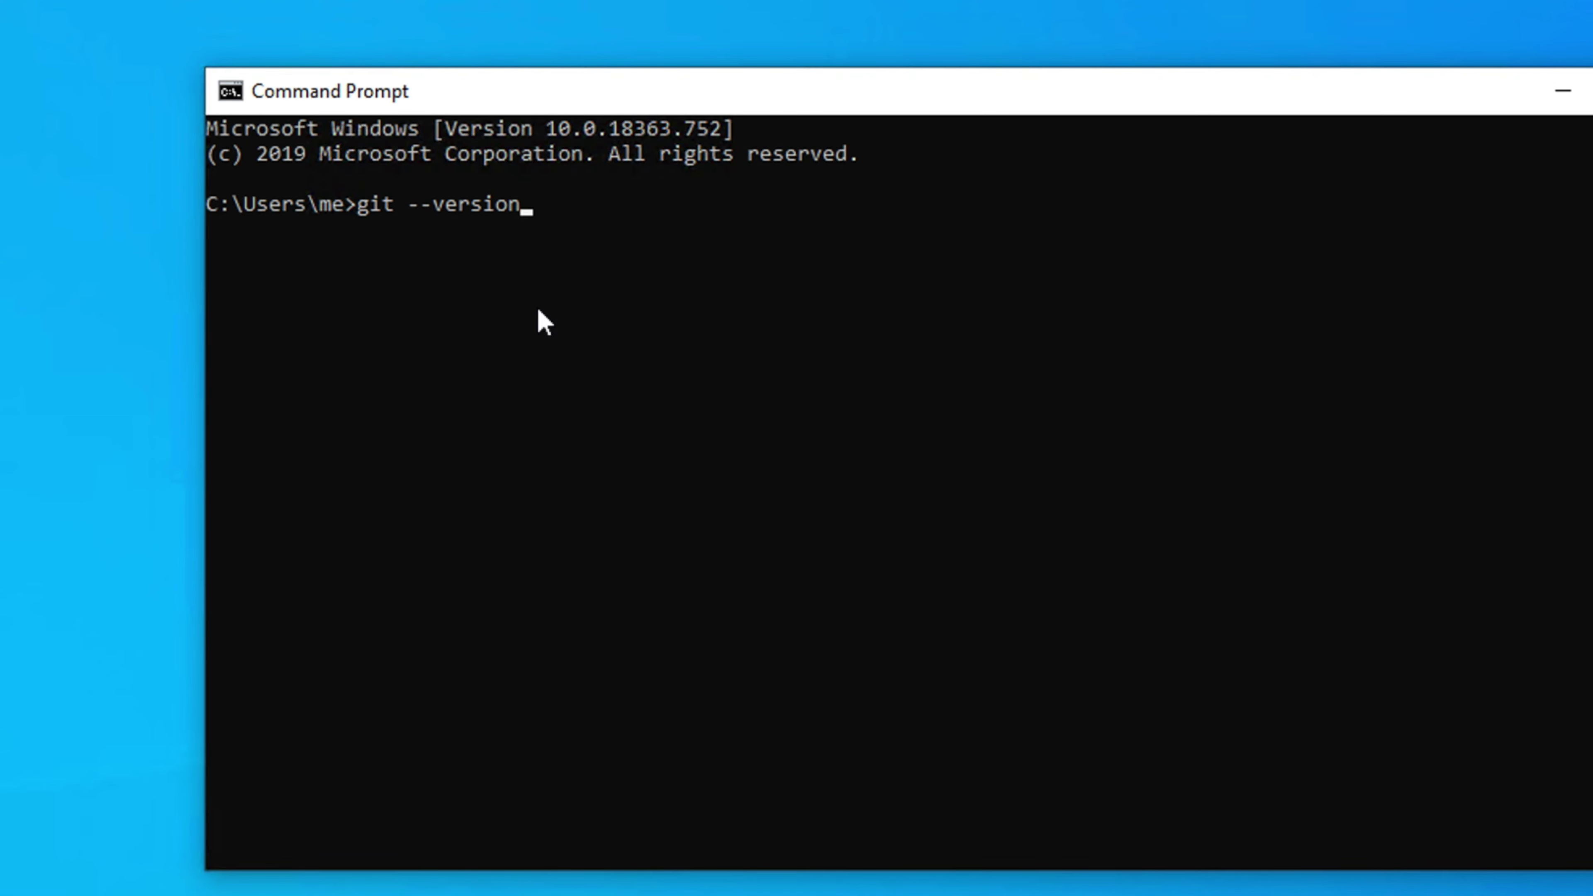
key(Return)
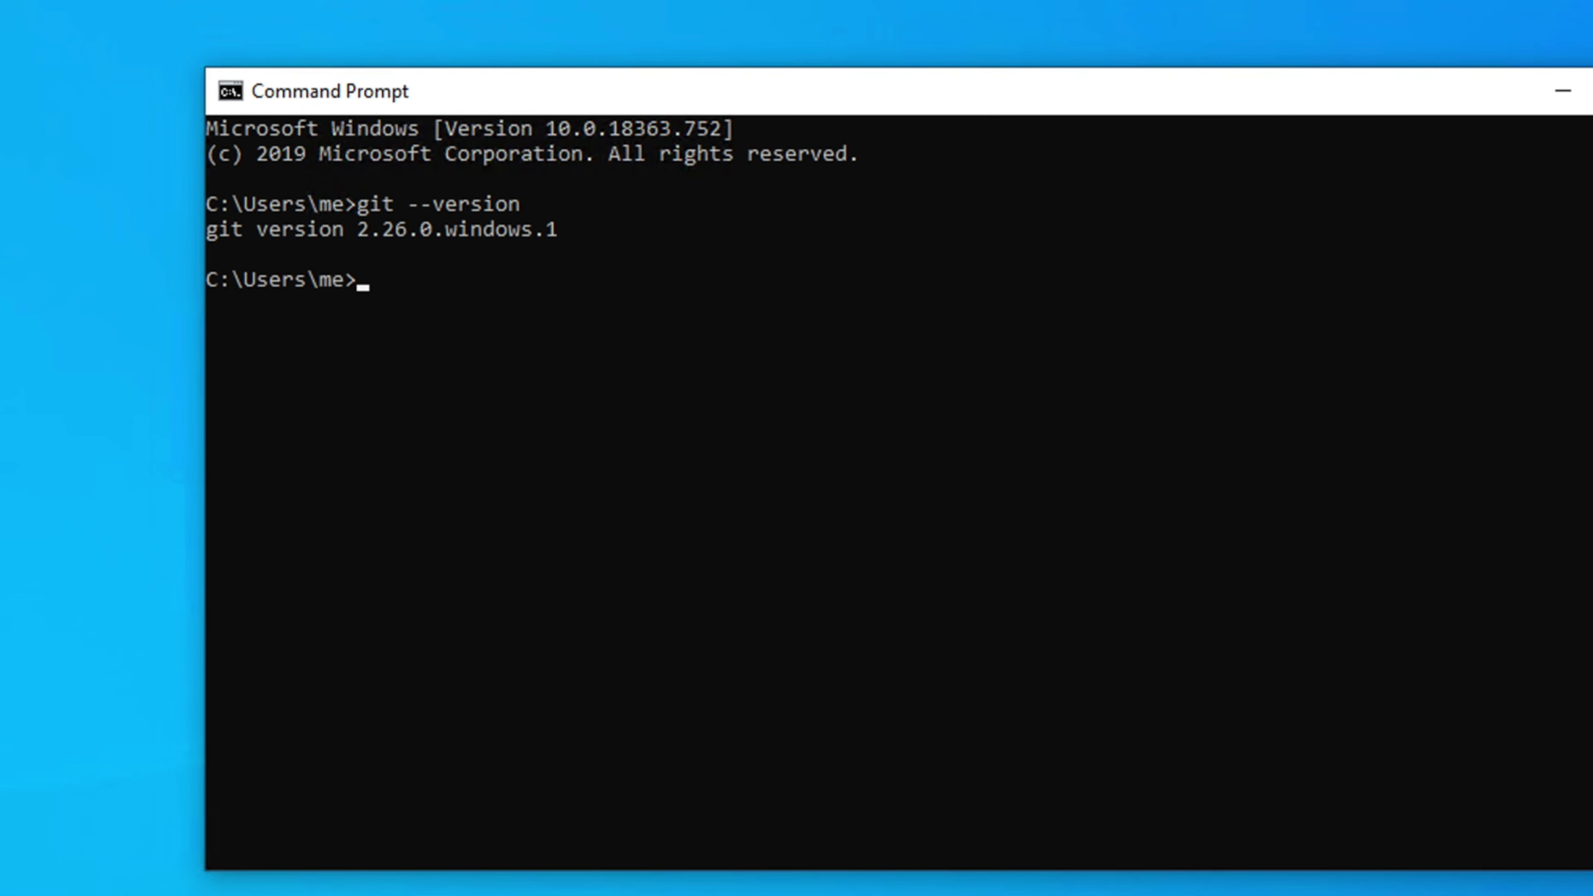
Compare the version reported in Command Prompt with the installer's file name in the Downloads folder
key(alt+Tab)
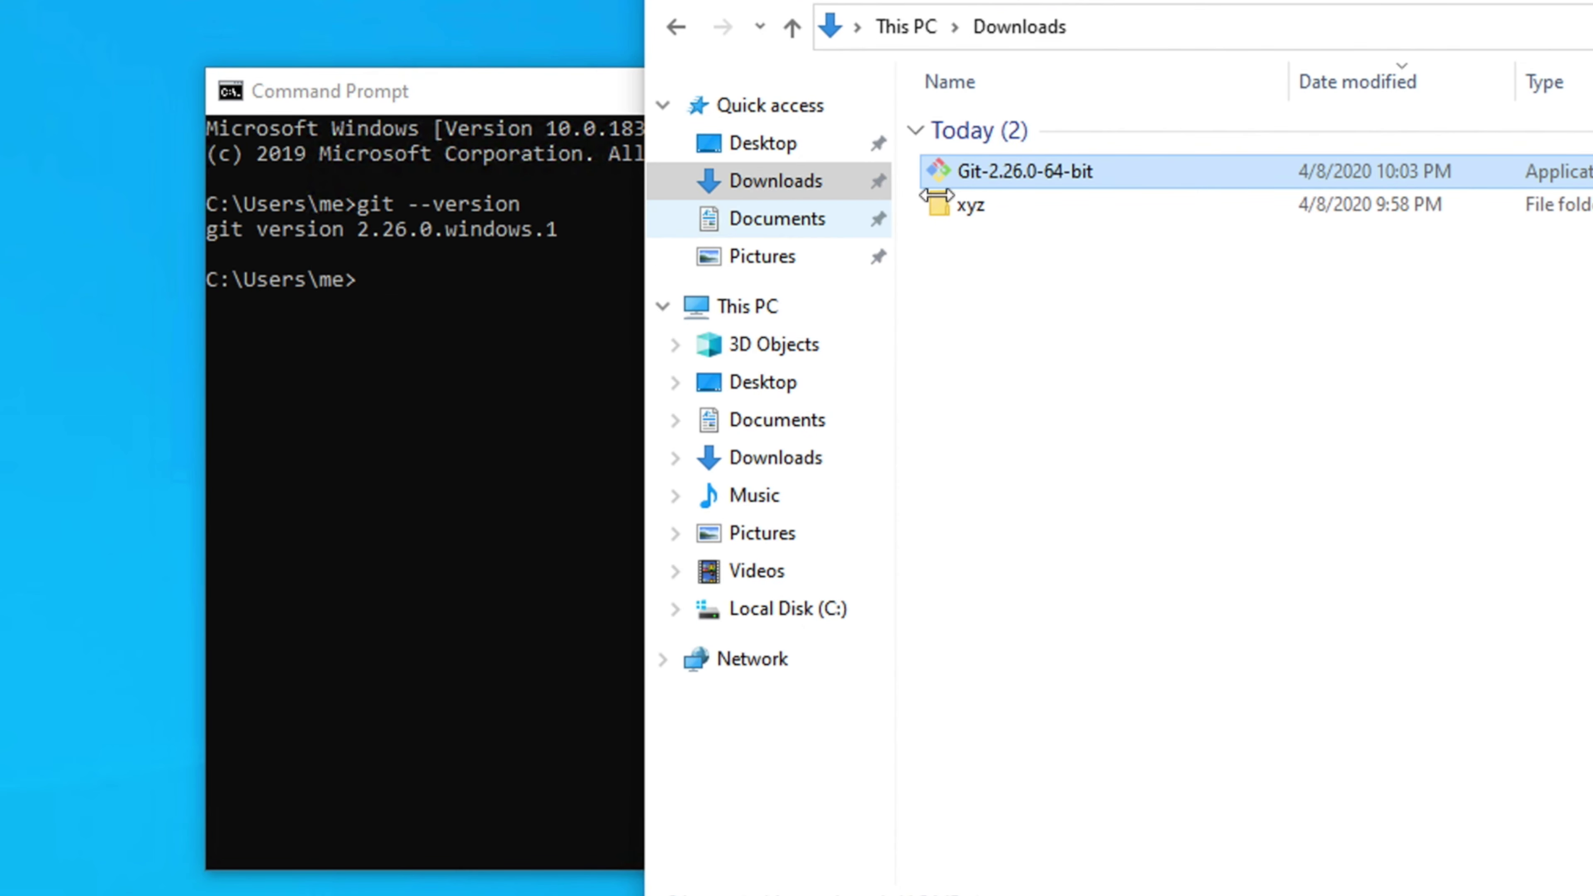
mouse_move(993, 178)
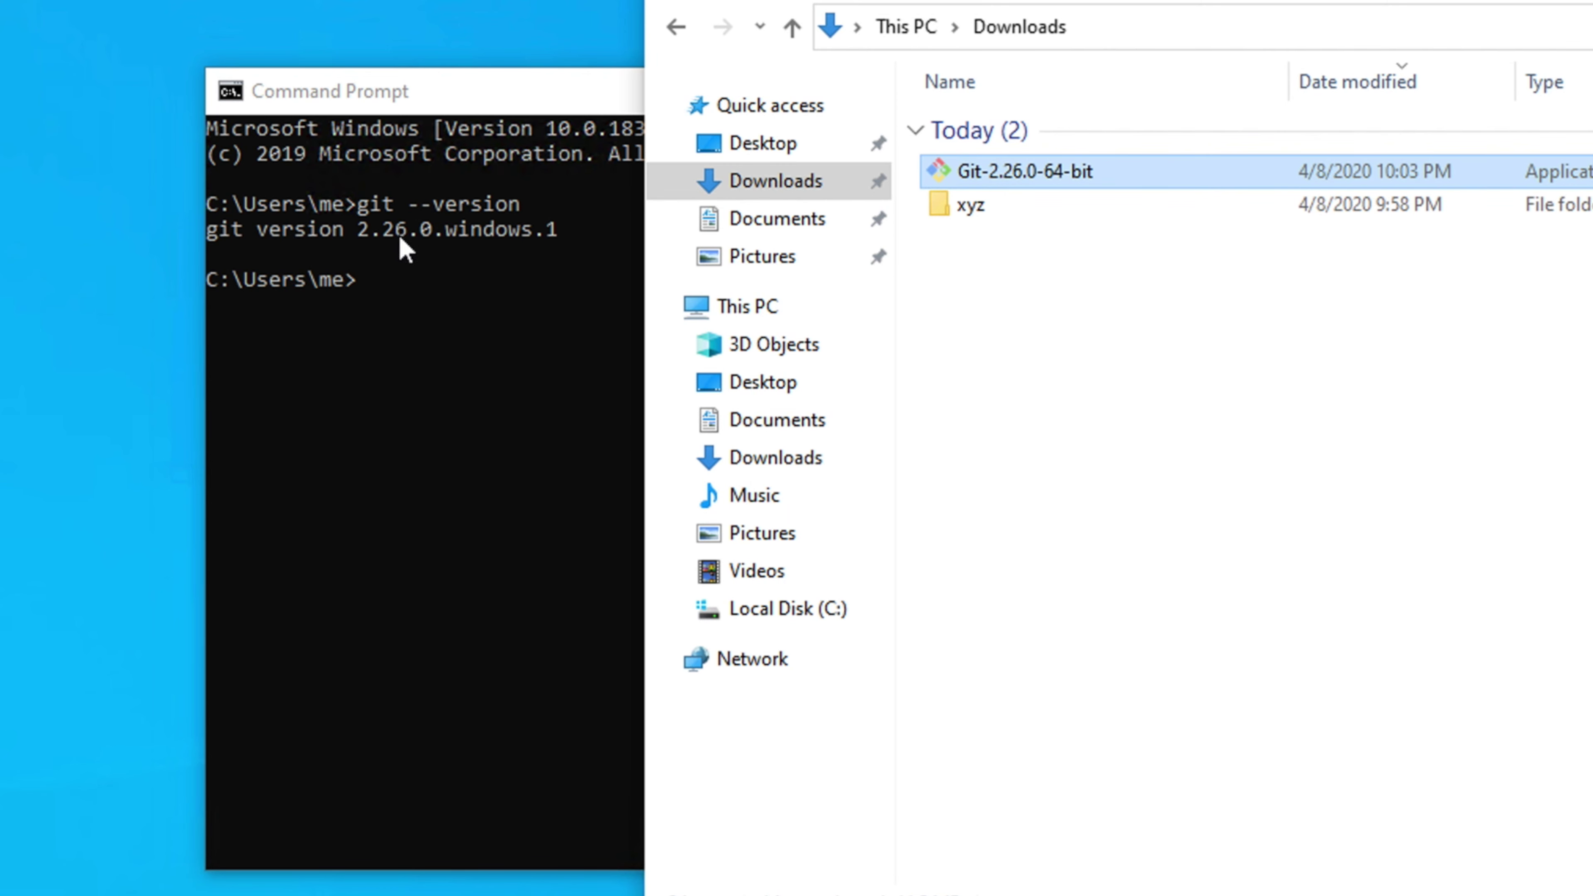
click(433, 267)
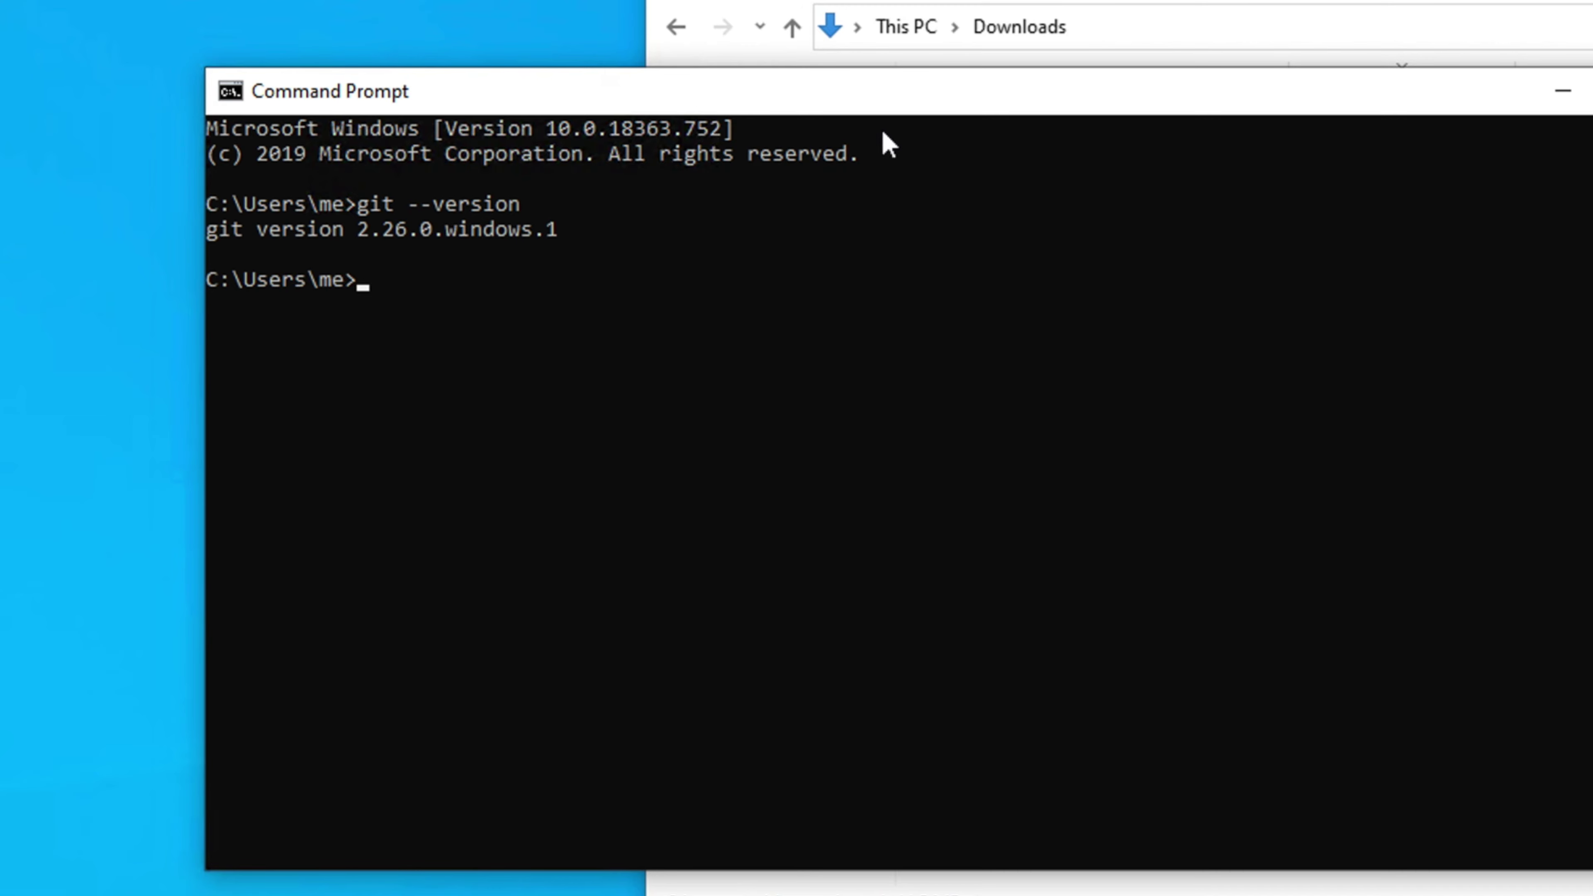
click(935, 62)
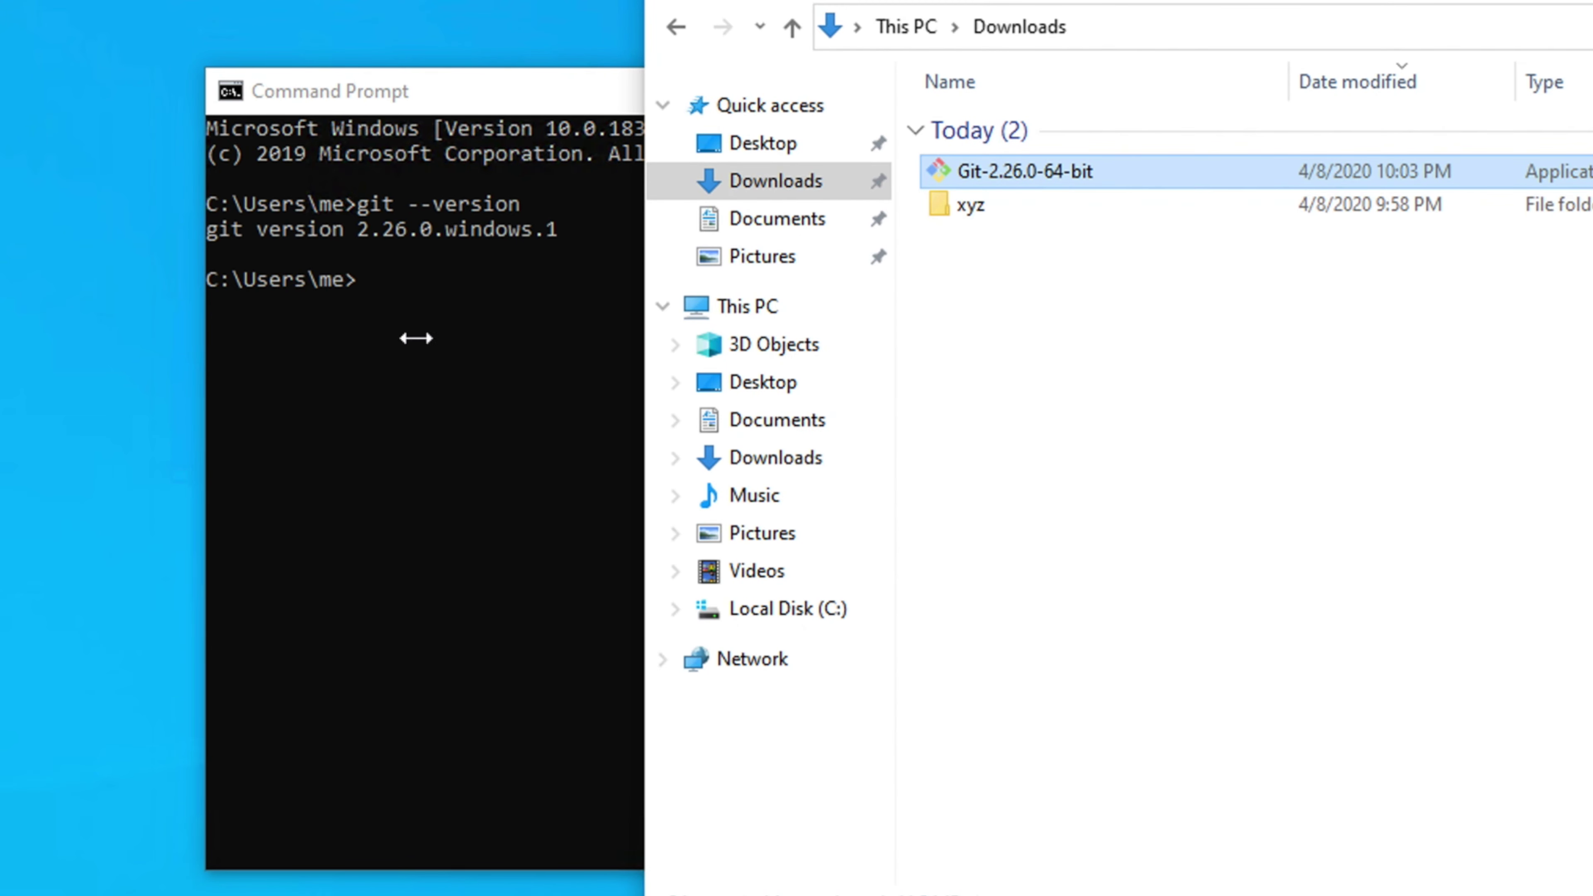
click(482, 312)
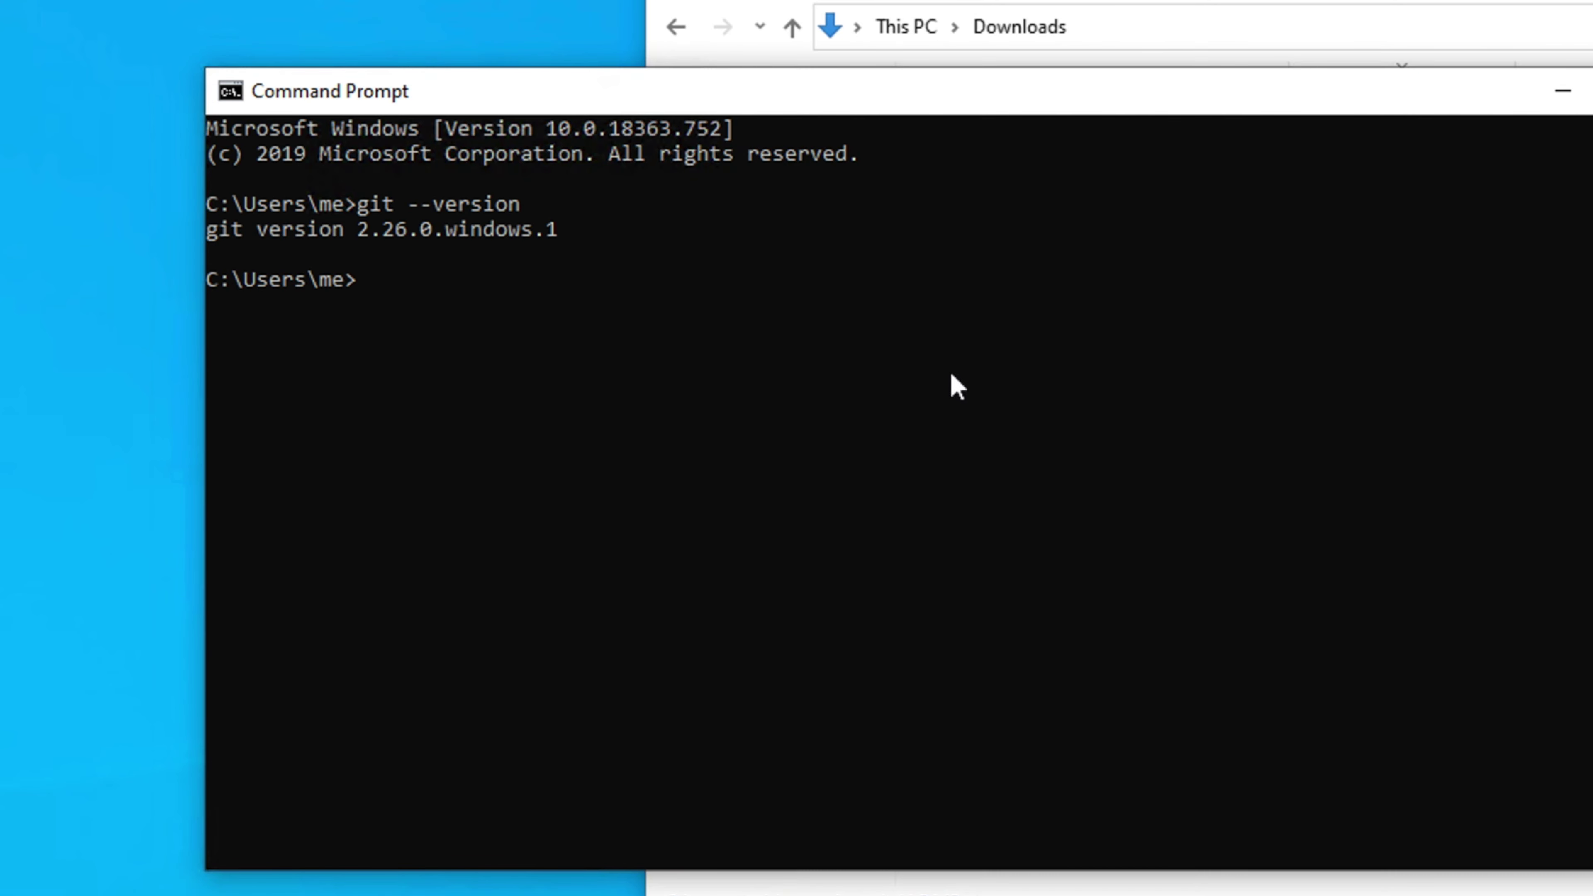